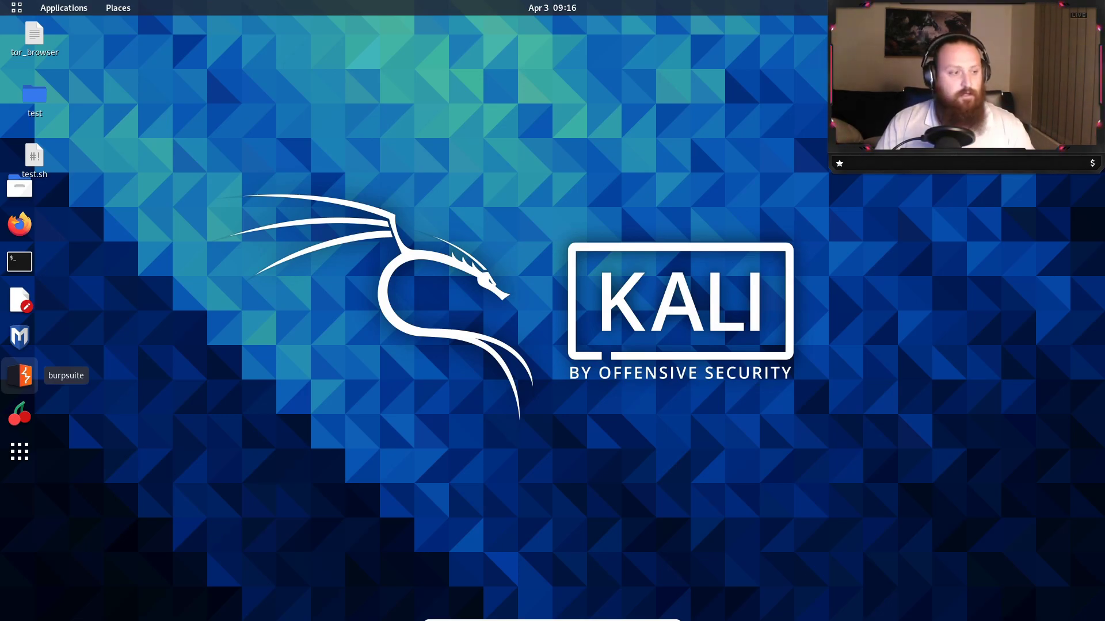
Launch Firefox ESR and enter vot.today in the address bar
click(20, 224)
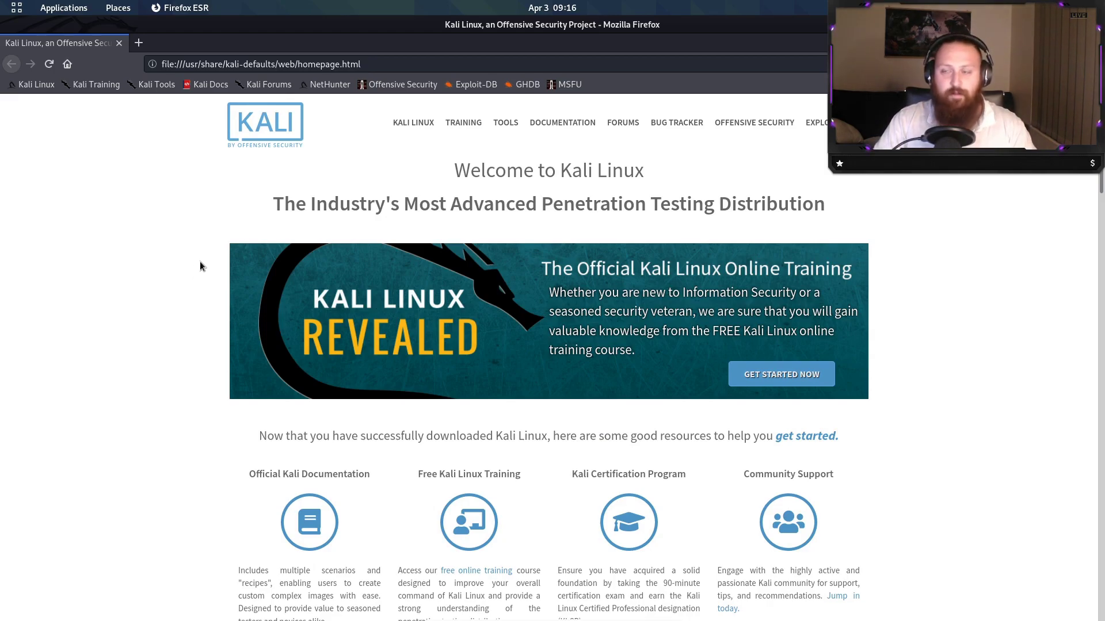
click(377, 65)
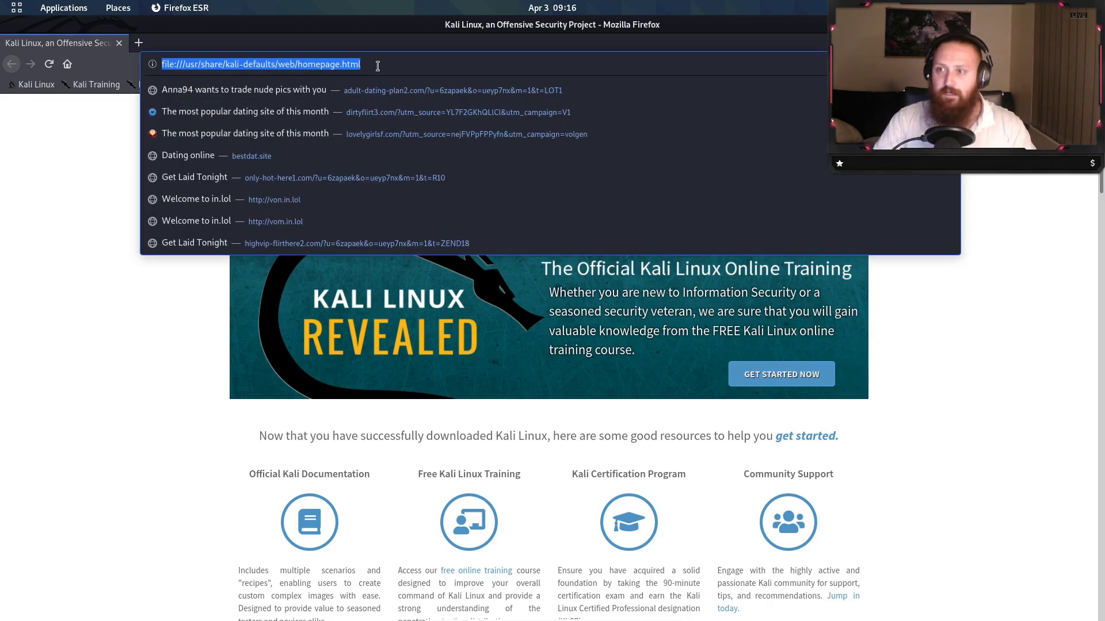
text(vot.)
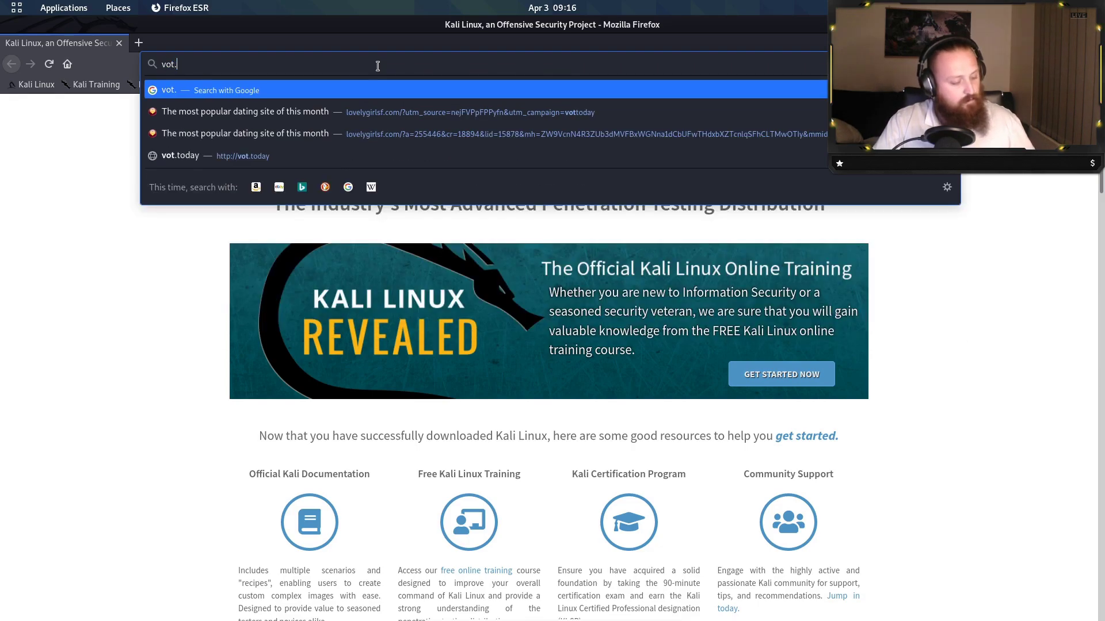
text(today)
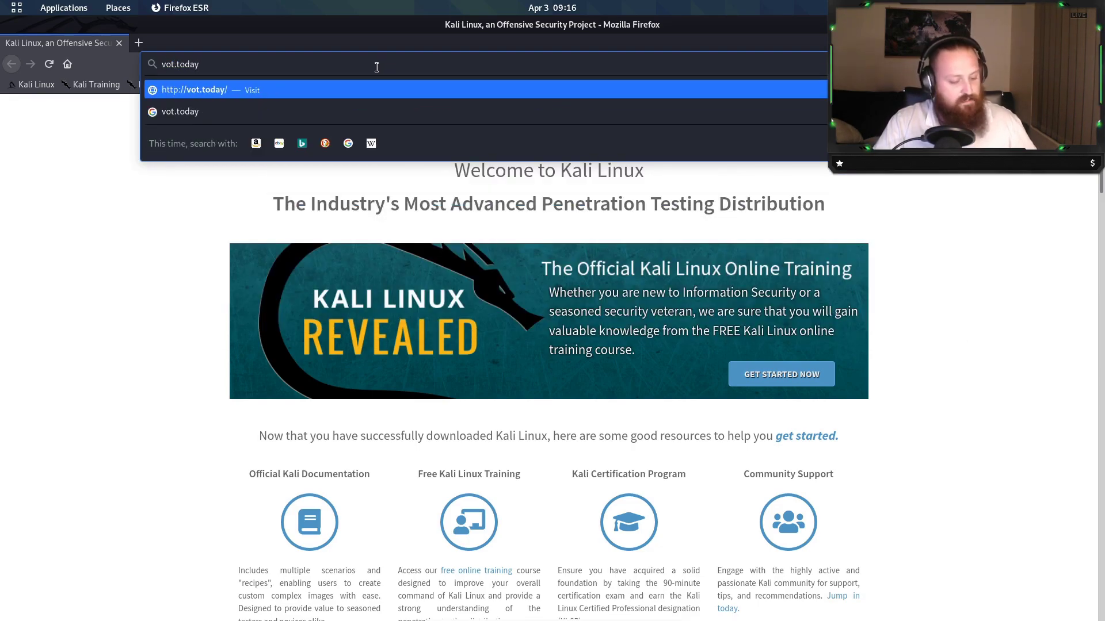
Load vot.today, follow its redirect to the lovelygirlsf.com quiz, and open its context menu
key(Return)
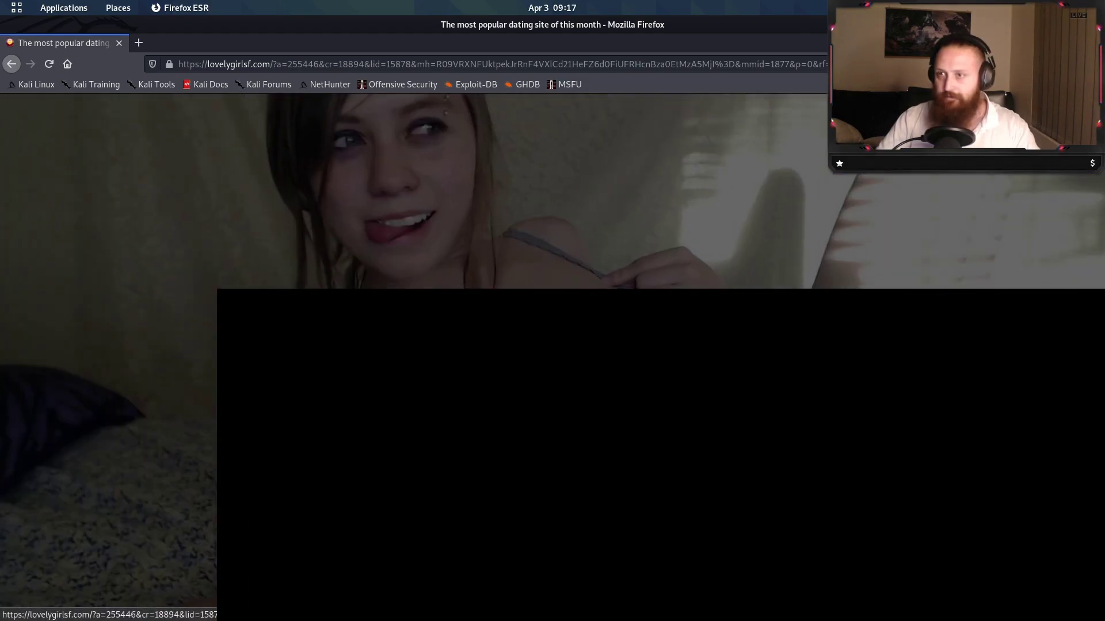
right_click(161, 333)
View the quiz page's source down to its script.min.js, p.js and f.js loads
click(196, 456)
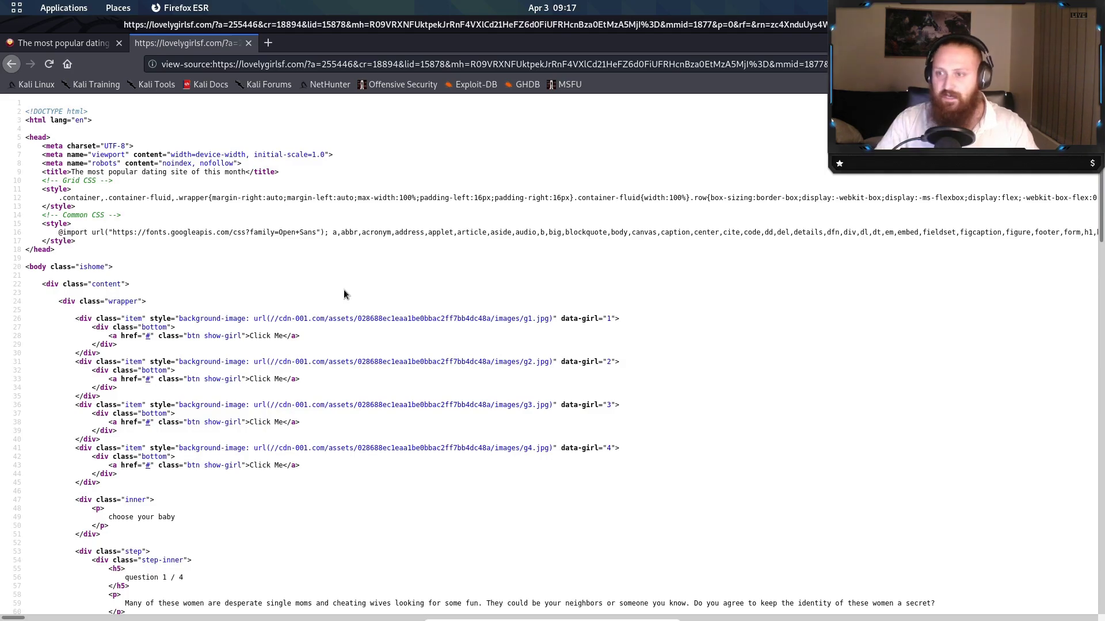
scroll(616, 344, down, 3)
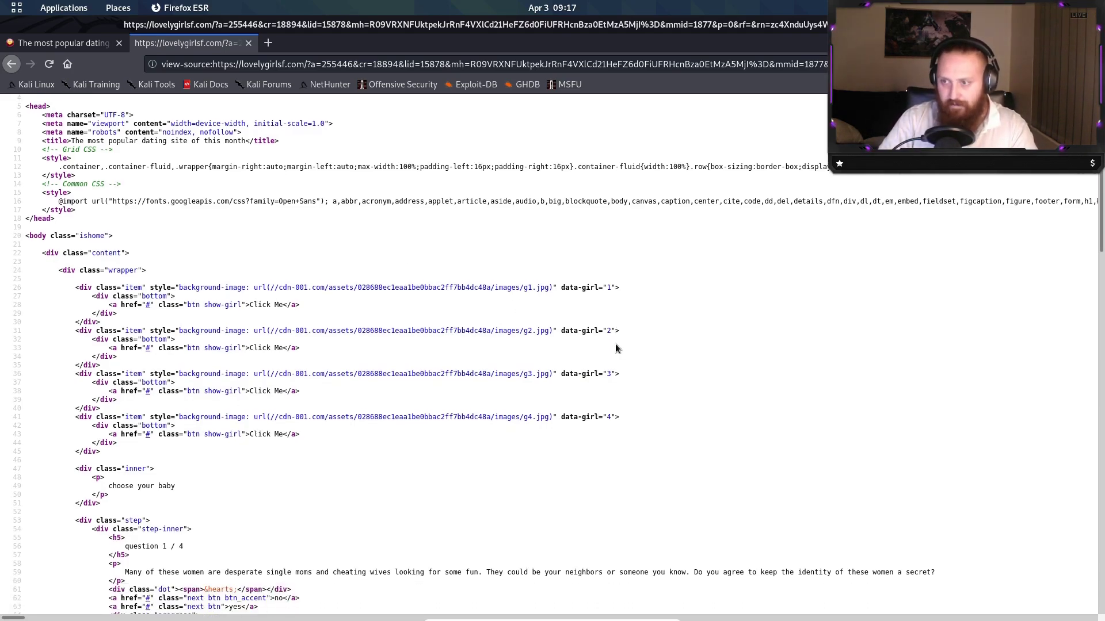
scroll(613, 349, down, 3)
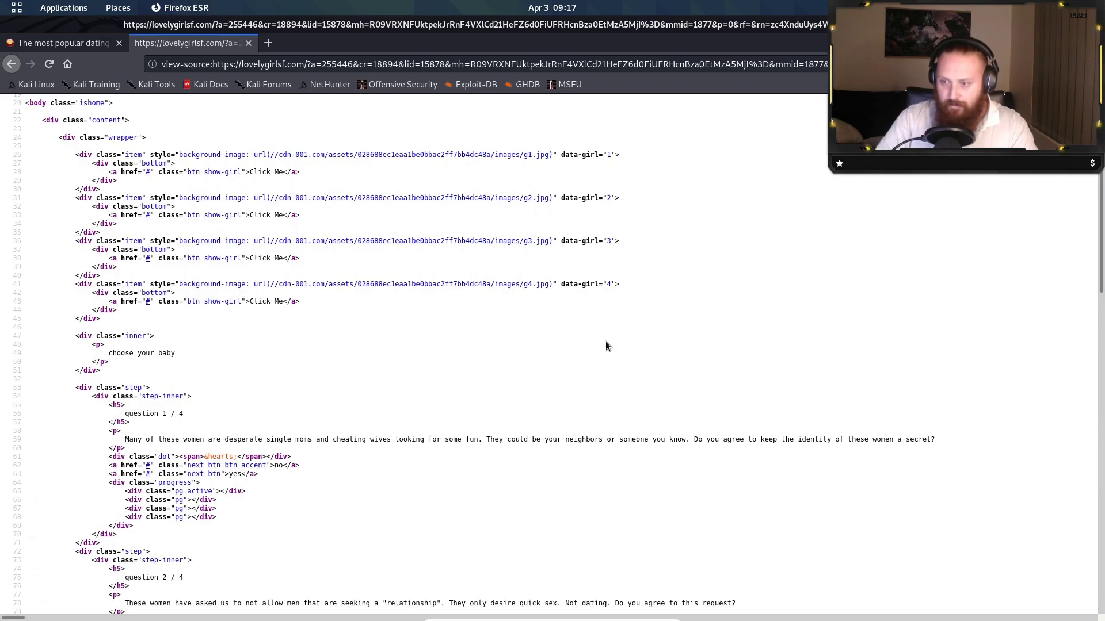
scroll(606, 344, down, 3)
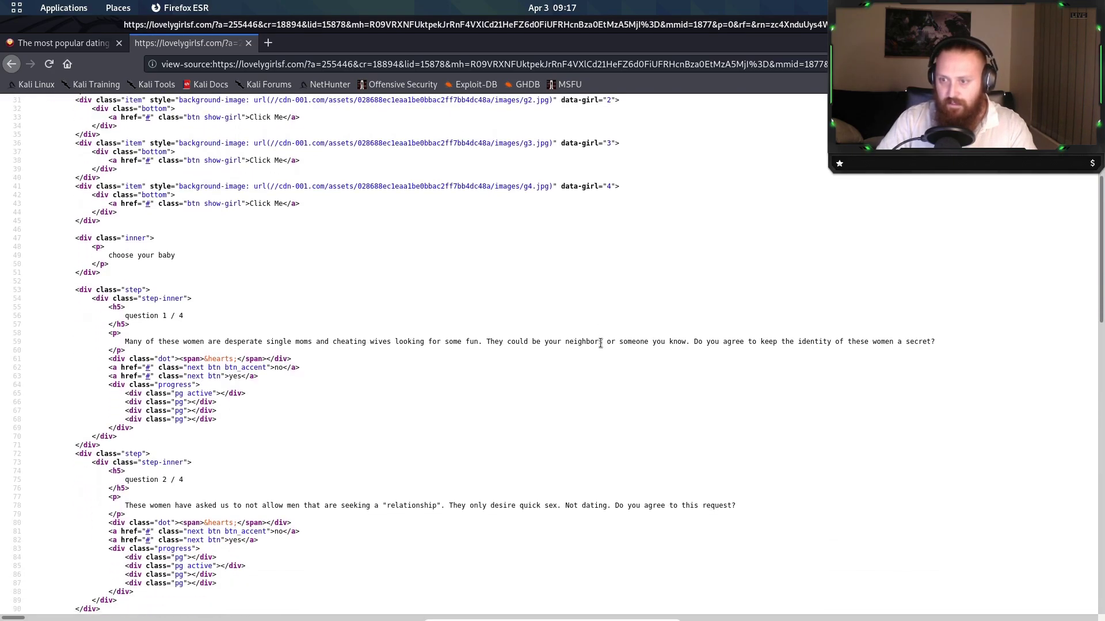
scroll(600, 343, down, 4)
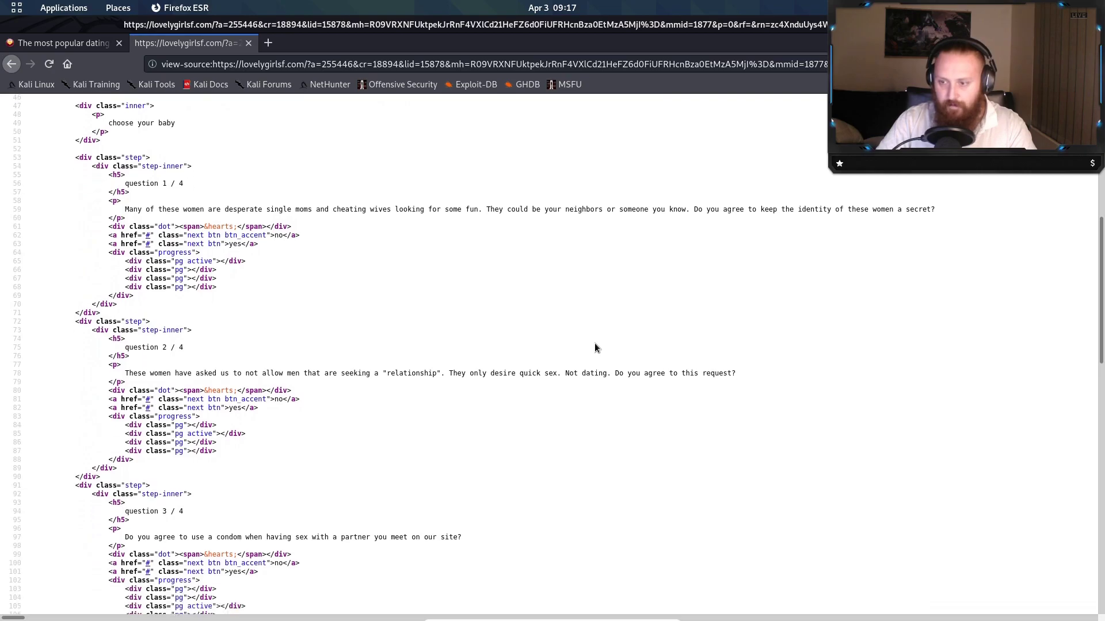
scroll(593, 346, down, 7)
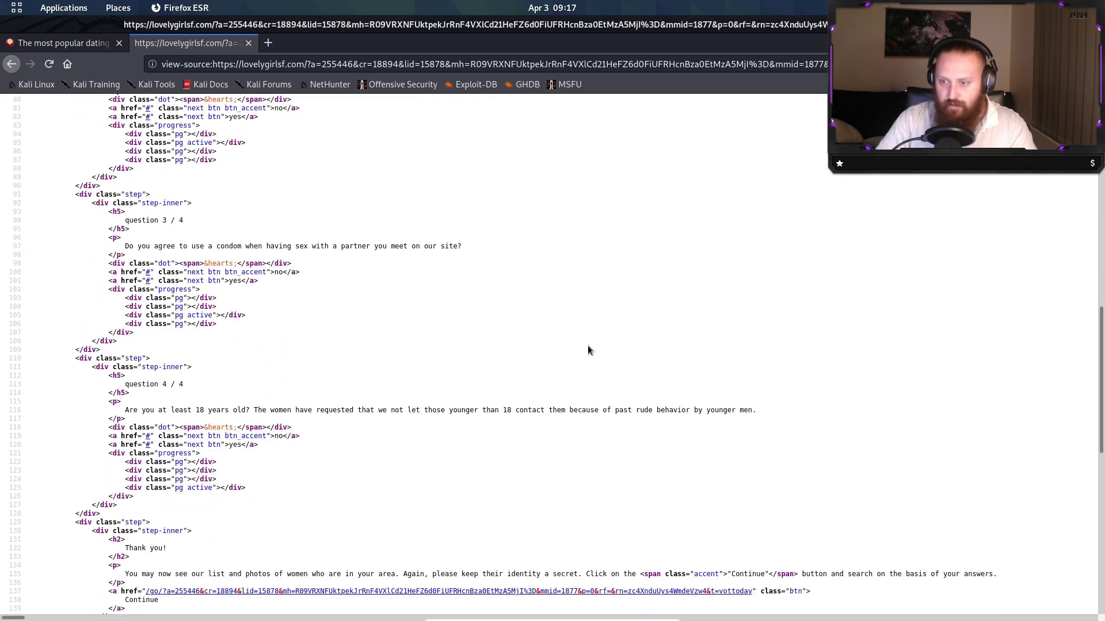
scroll(586, 348, down, 5)
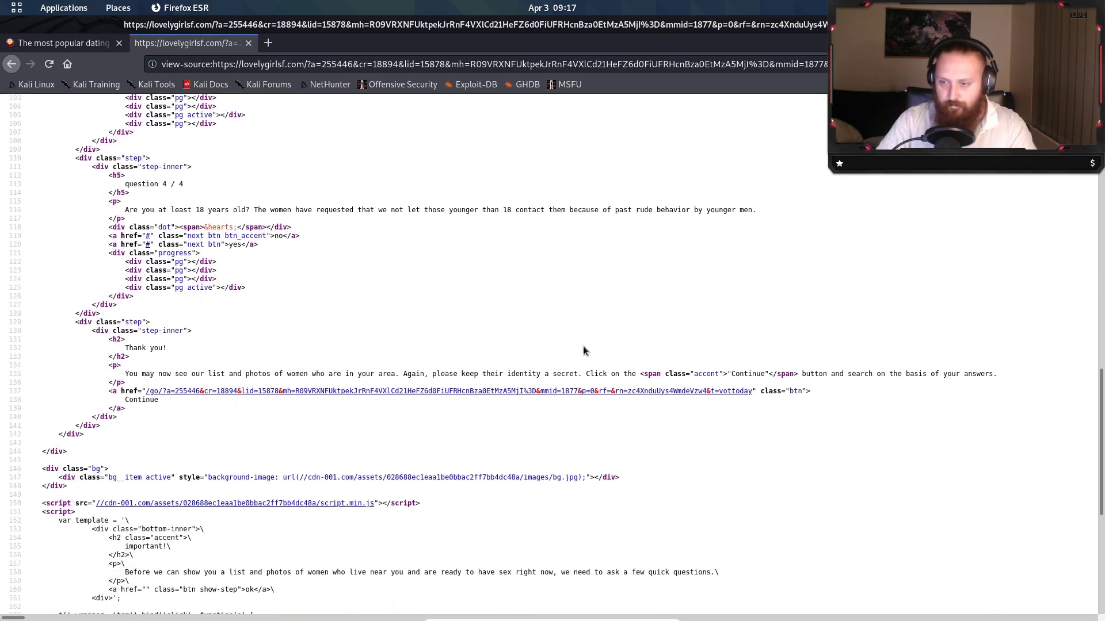
scroll(585, 351, down, 1)
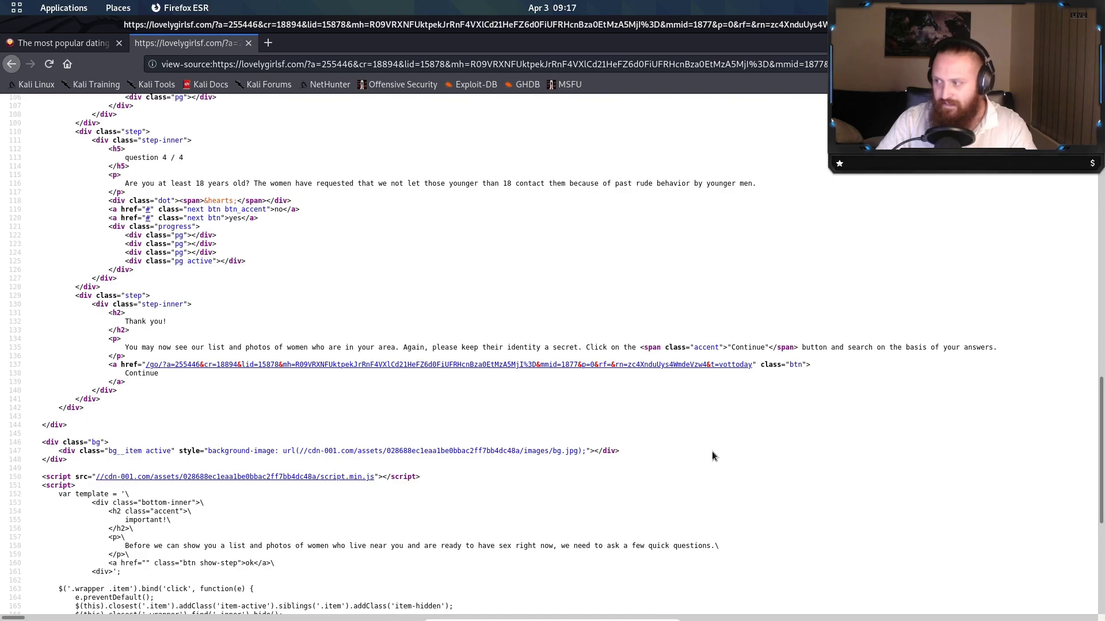
scroll(712, 451, down, 3)
scroll(710, 451, down, 4)
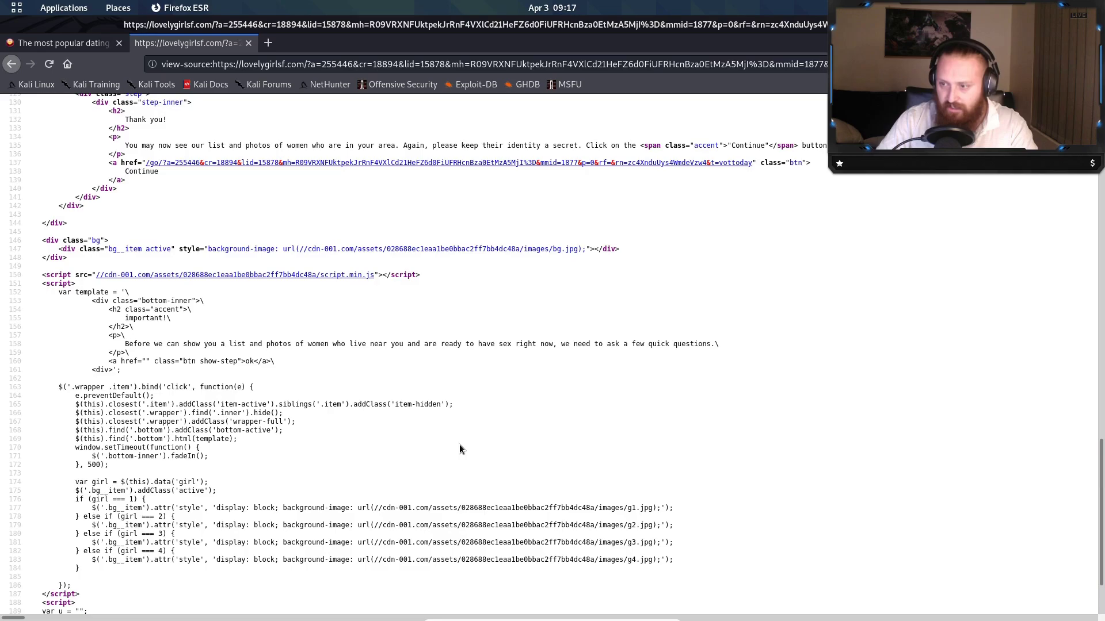
scroll(460, 446, down, 2)
scroll(459, 444, down, 1)
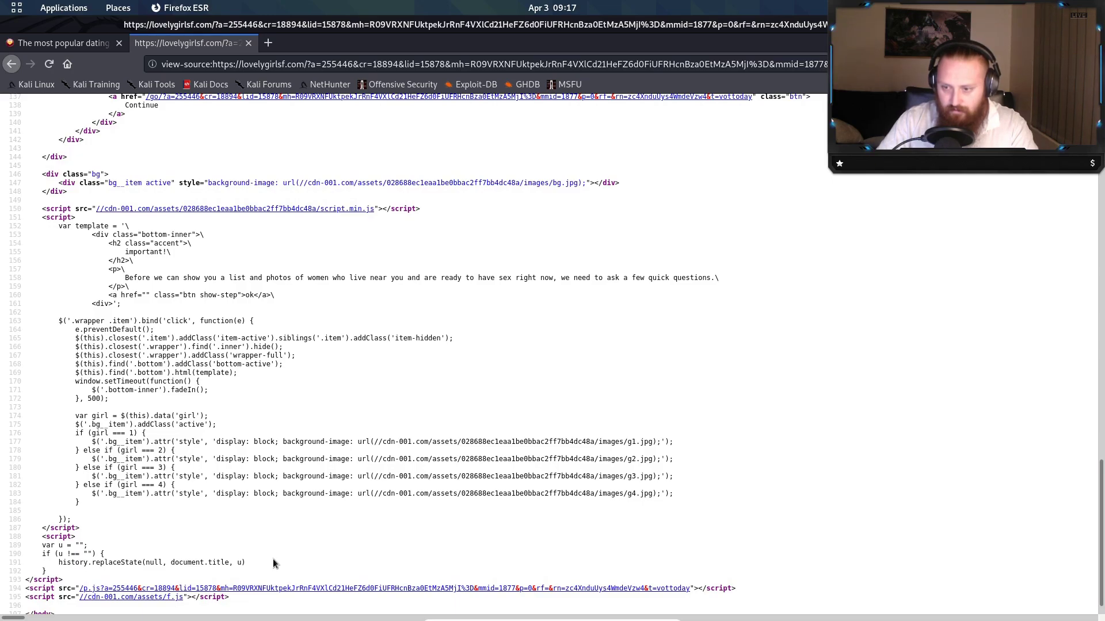
Close the source tab and finish the quiz to reach the flirthits.com 'Dates' page
click(248, 44)
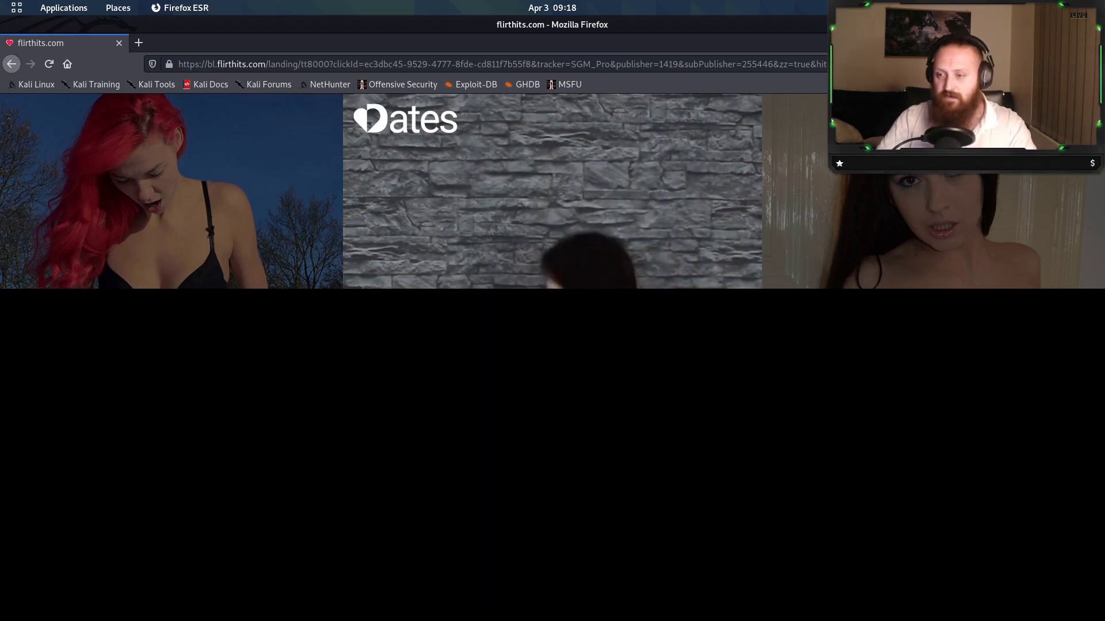
View the flirthits.com source with Ctrl+U, past the signup form to the comments block
key(ctrl+u)
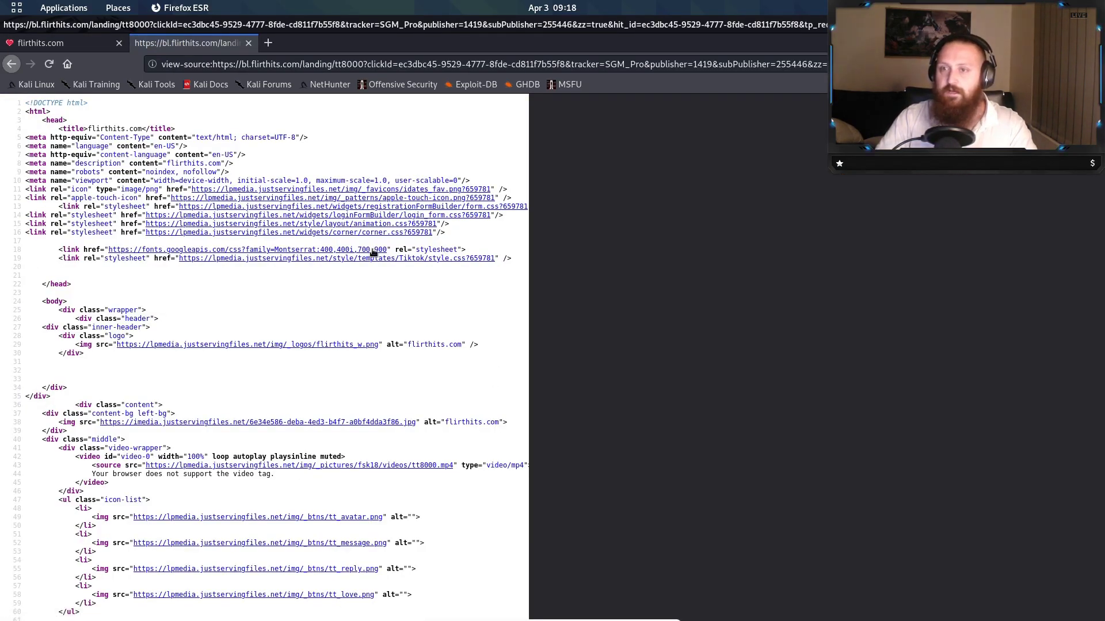
scroll(638, 366, down, 3)
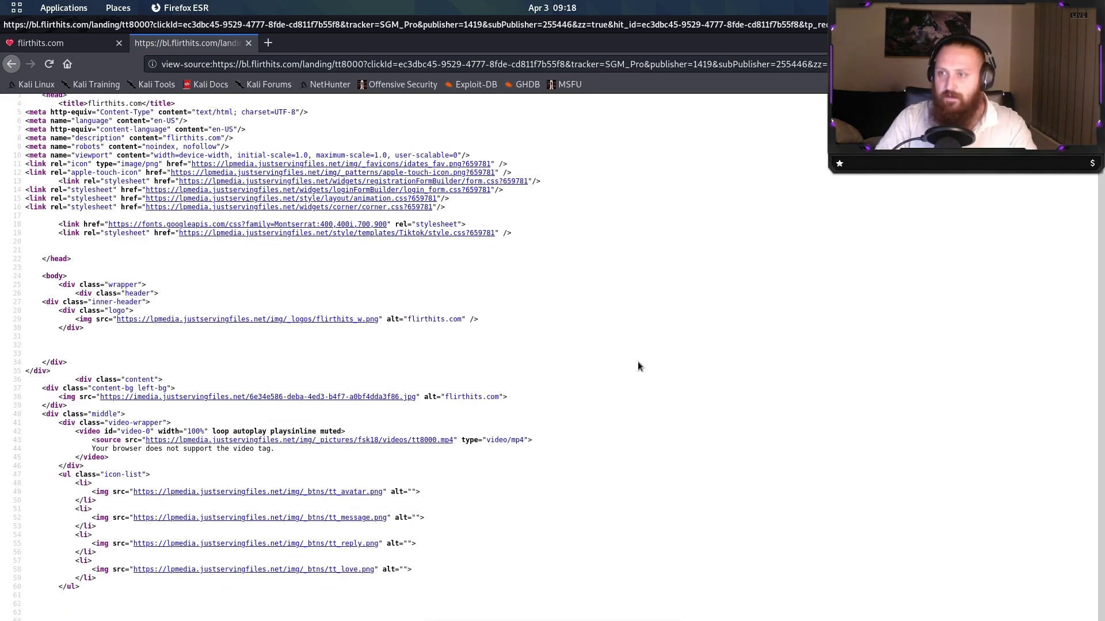
scroll(637, 366, down, 2)
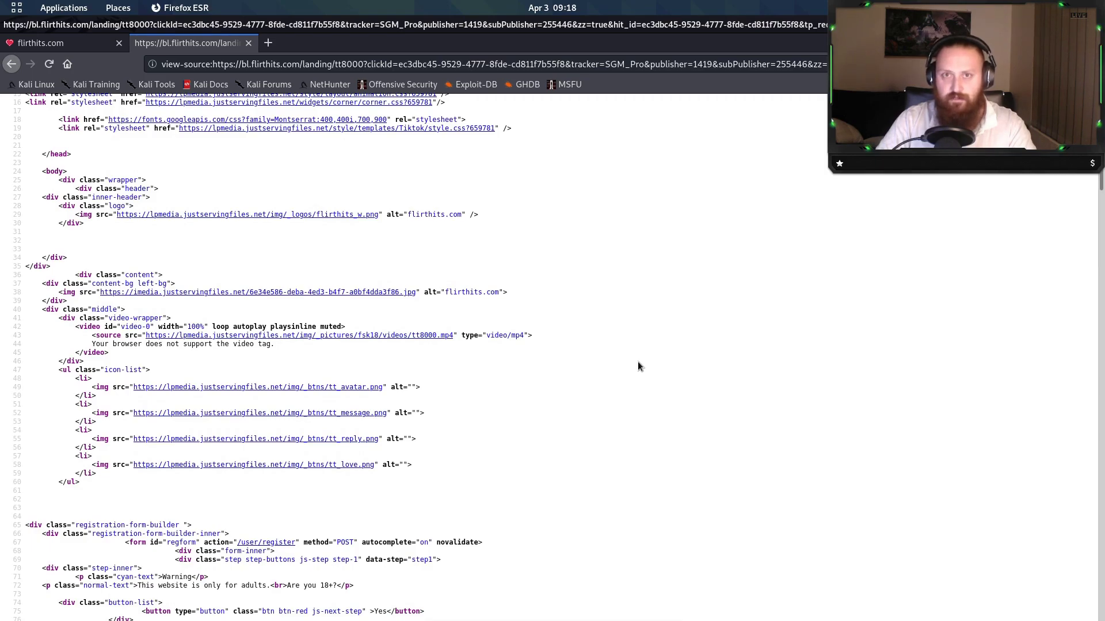
scroll(637, 366, down, 4)
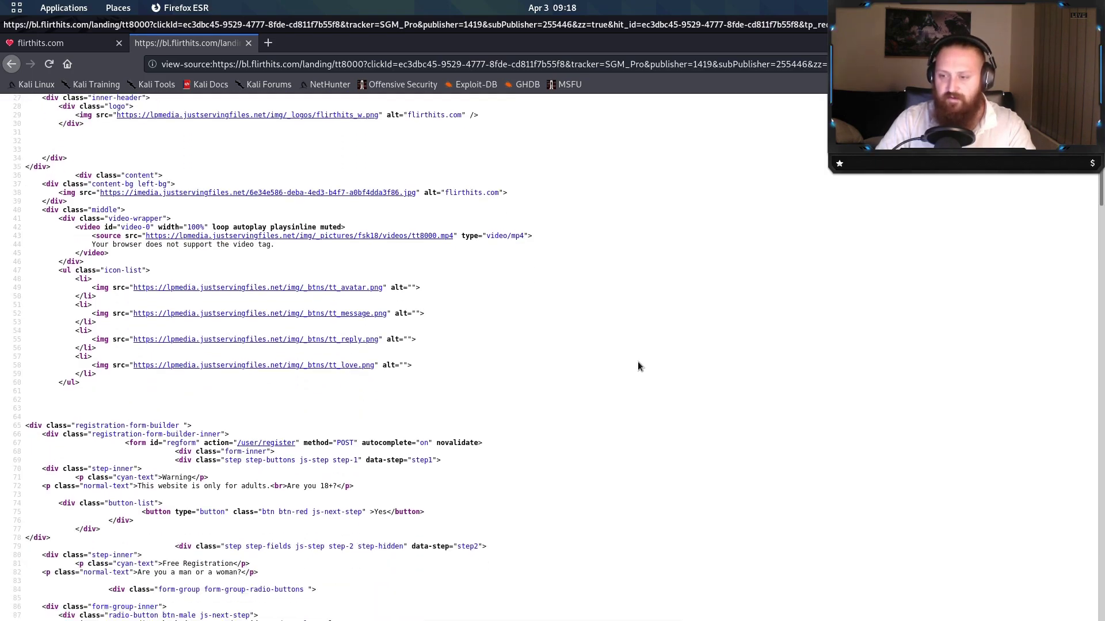
scroll(637, 366, down, 4)
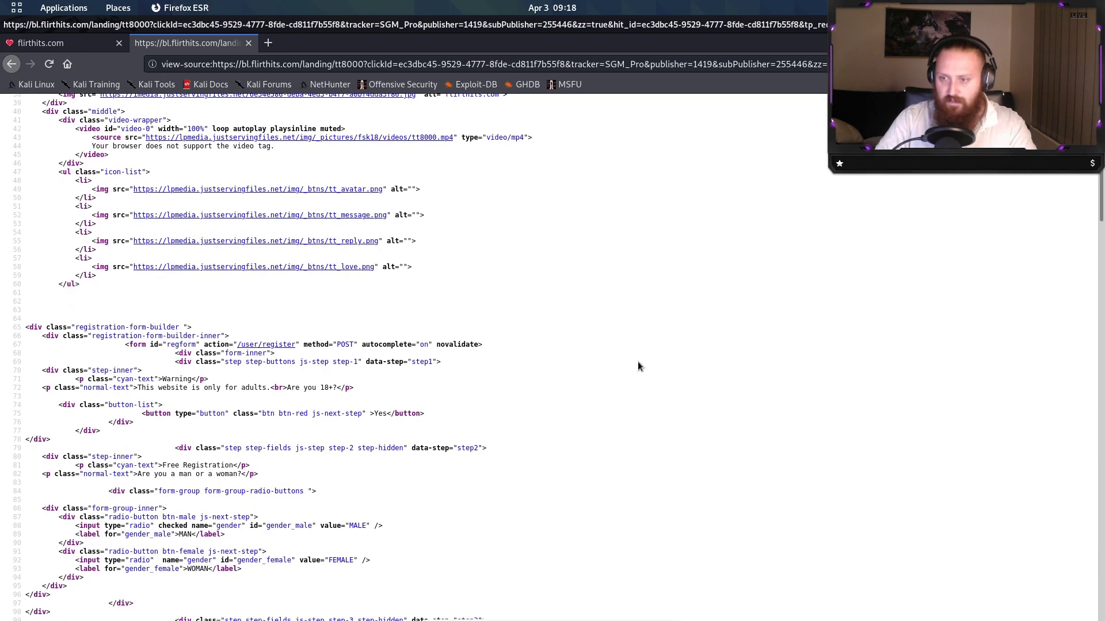
scroll(638, 363, down, 4)
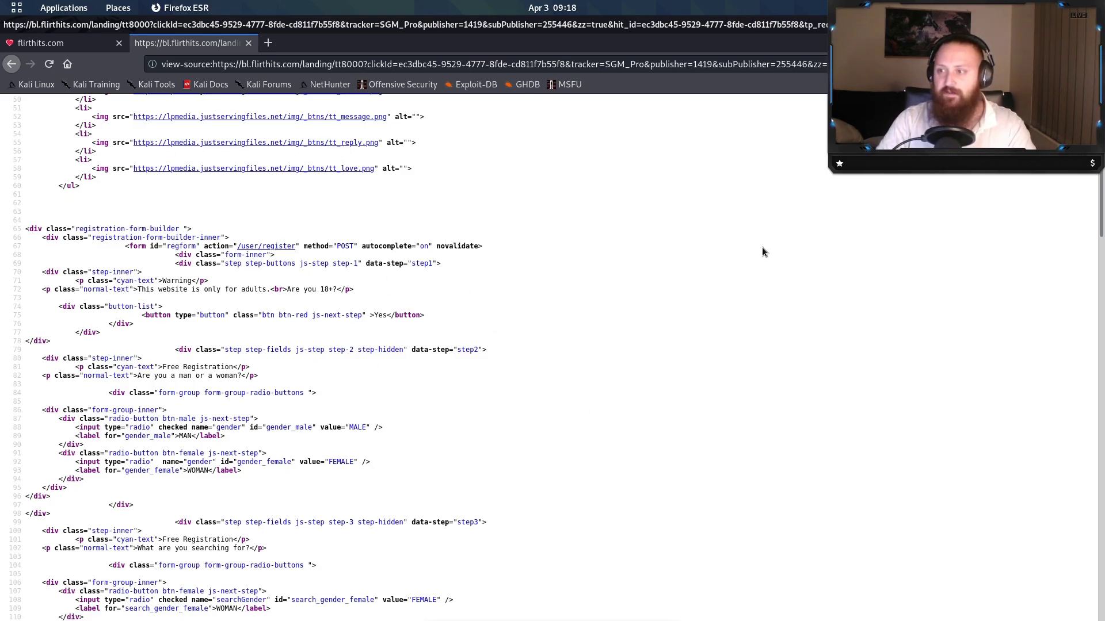
scroll(460, 471, down, 5)
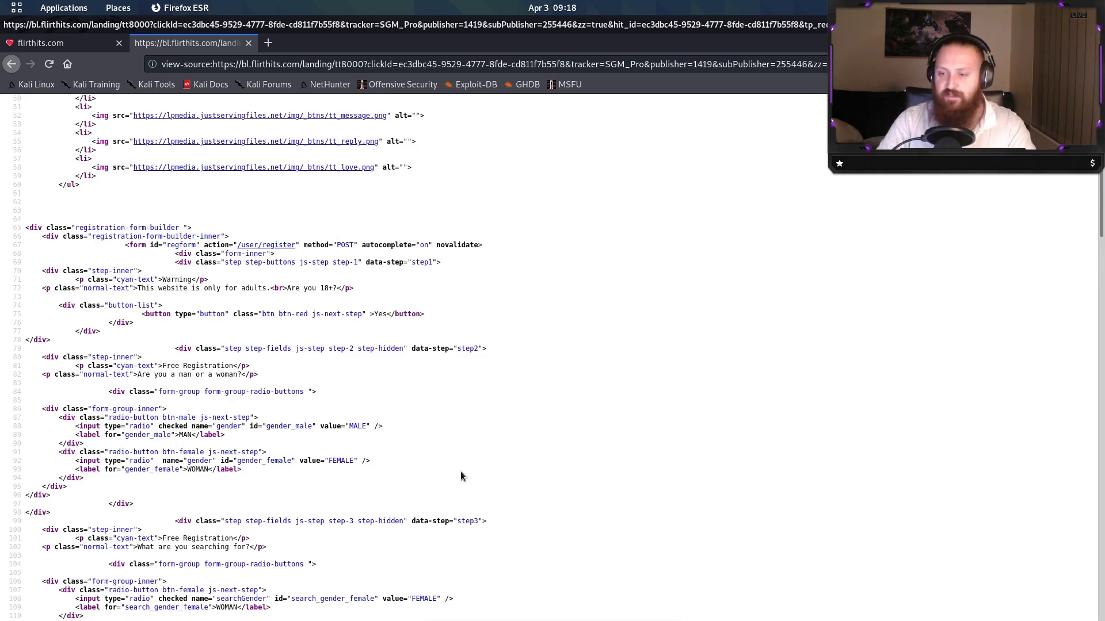
scroll(469, 475, down, 6)
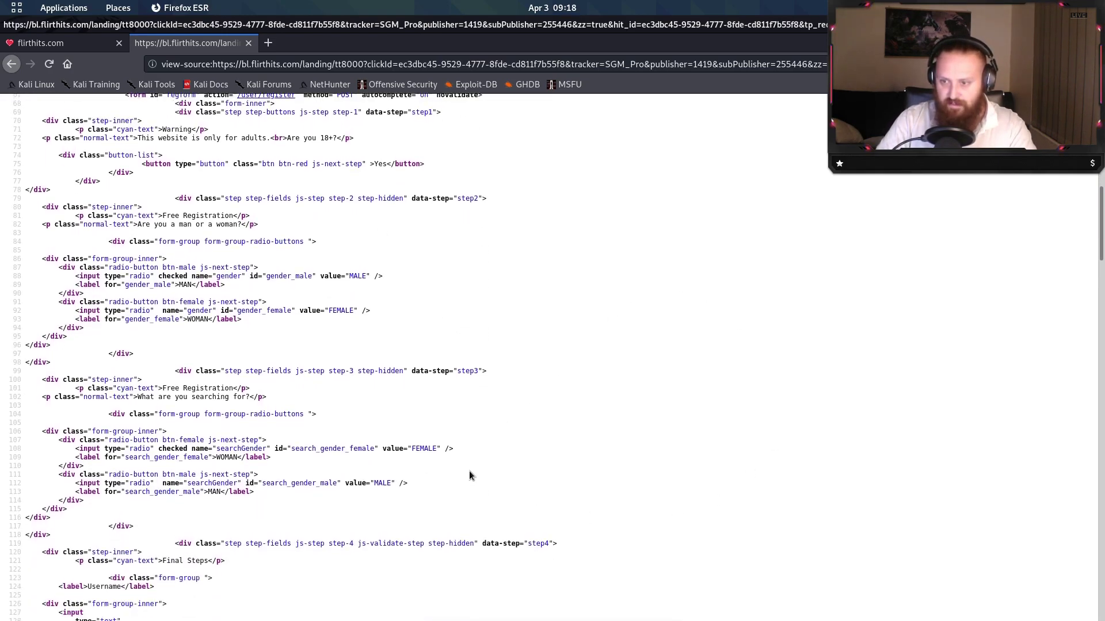
scroll(469, 474, down, 3)
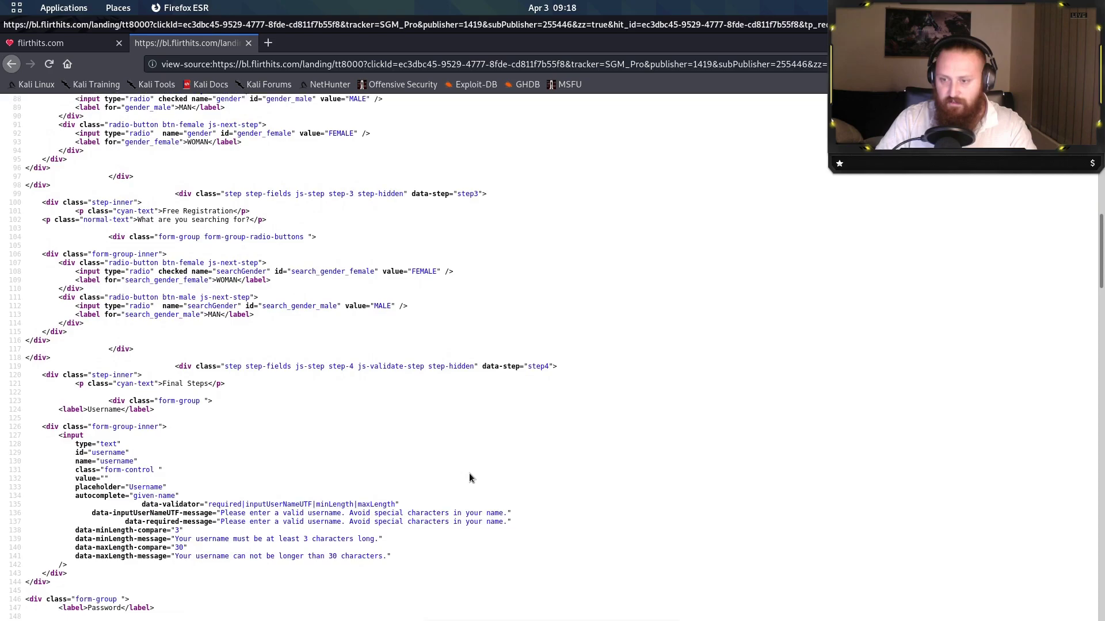
scroll(465, 487, down, 3)
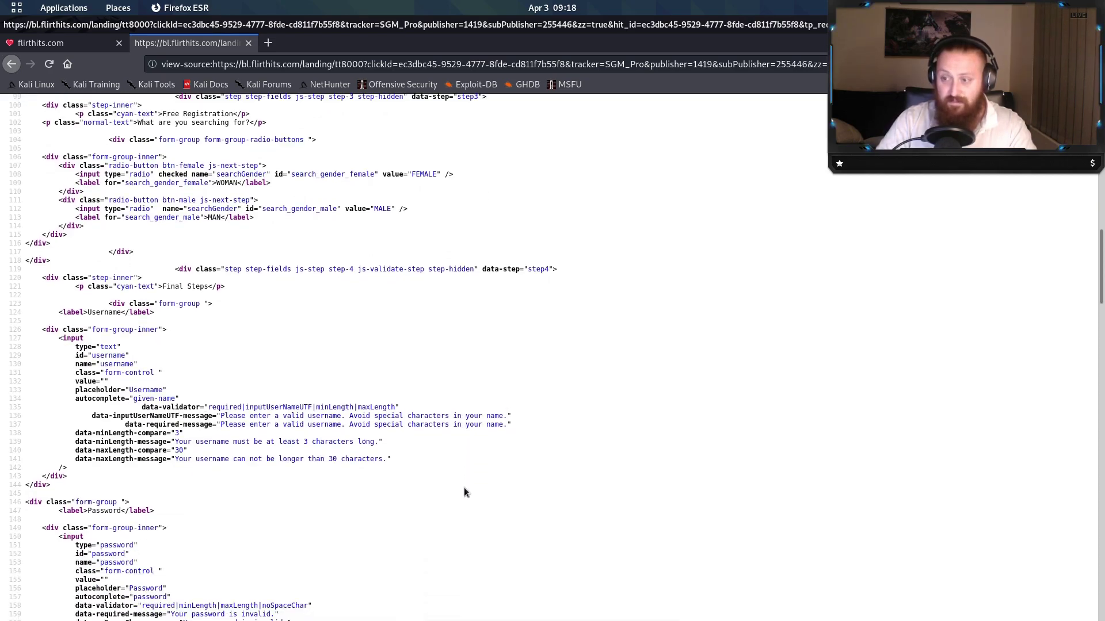
scroll(465, 491, down, 2)
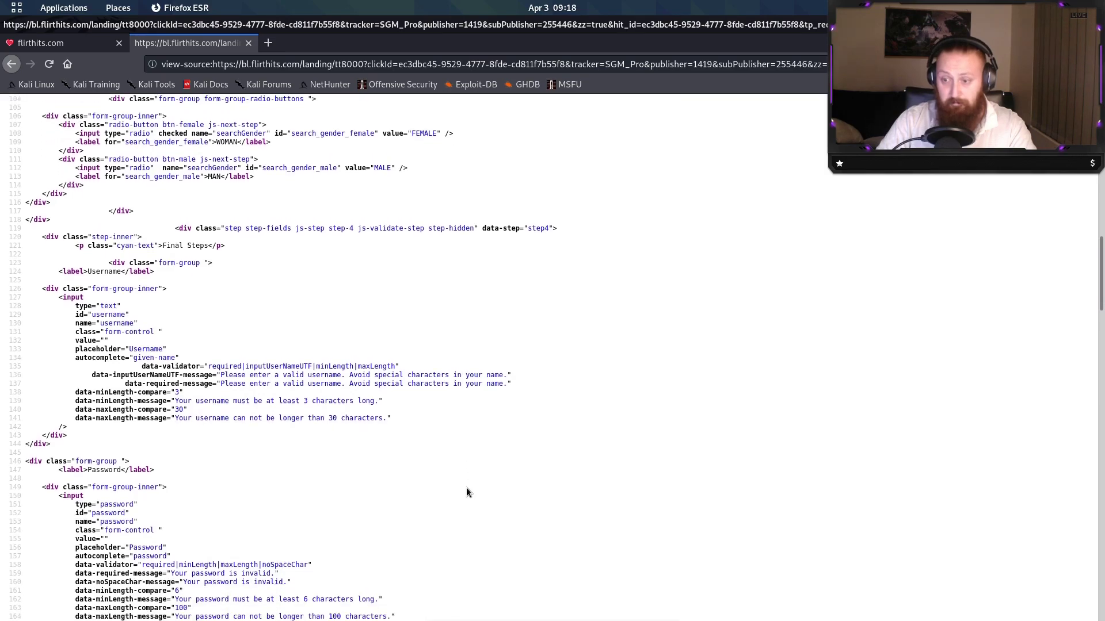
scroll(467, 492, down, 4)
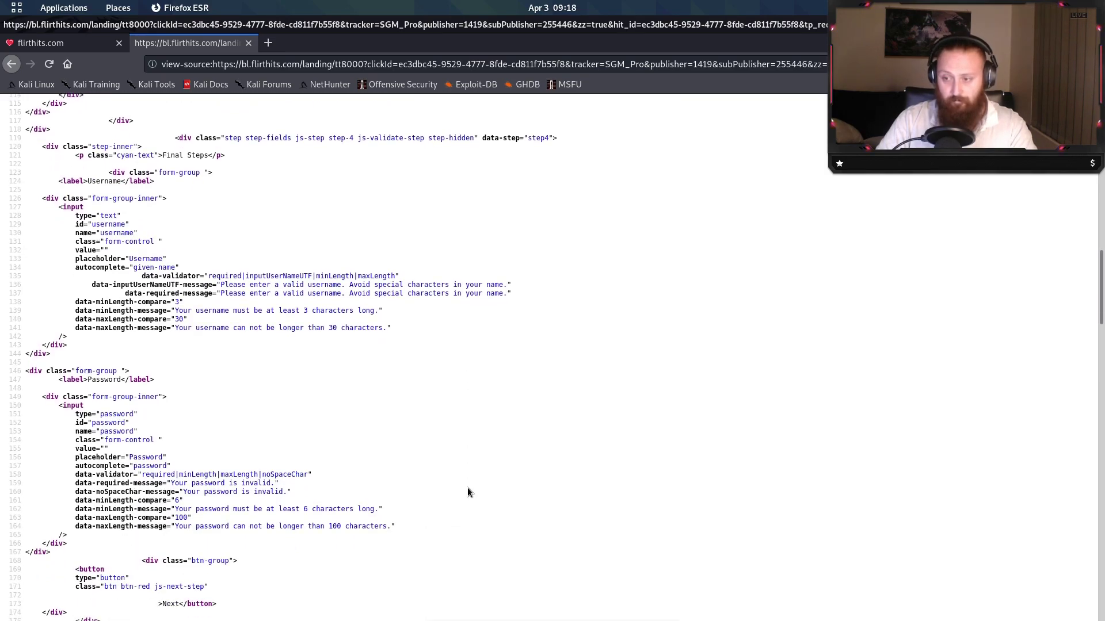
scroll(467, 492, down, 10)
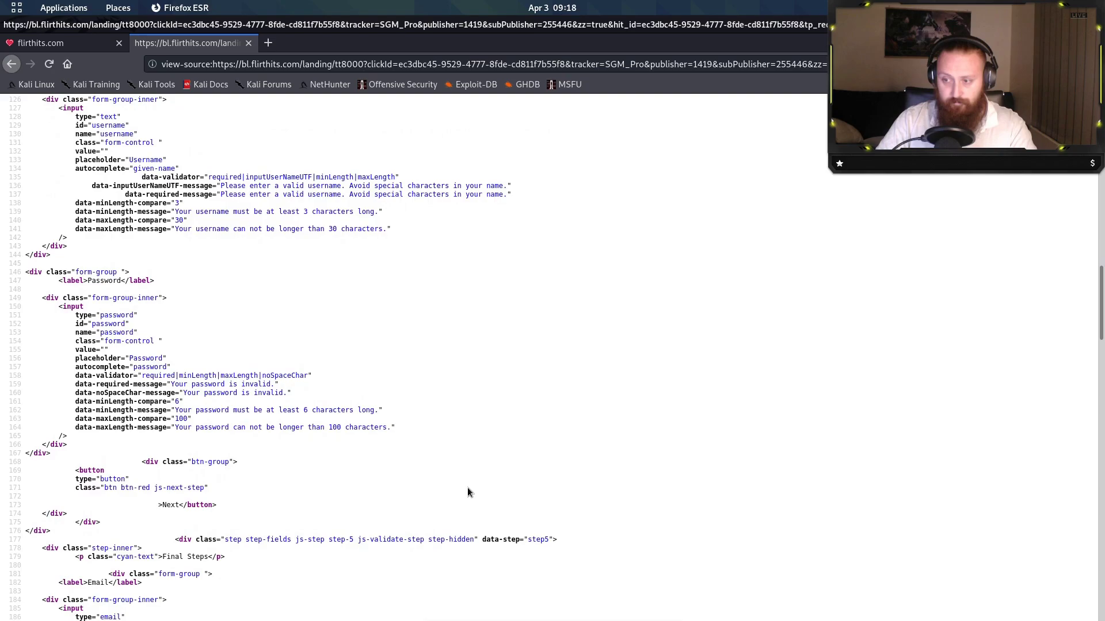
scroll(467, 492, down, 7)
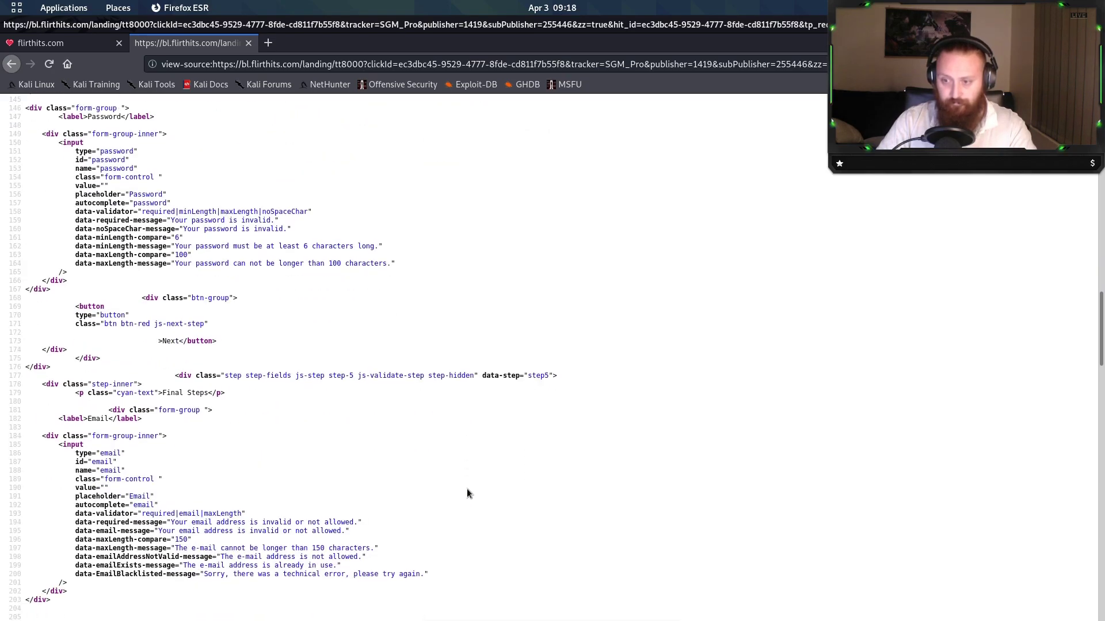
scroll(468, 490, down, 7)
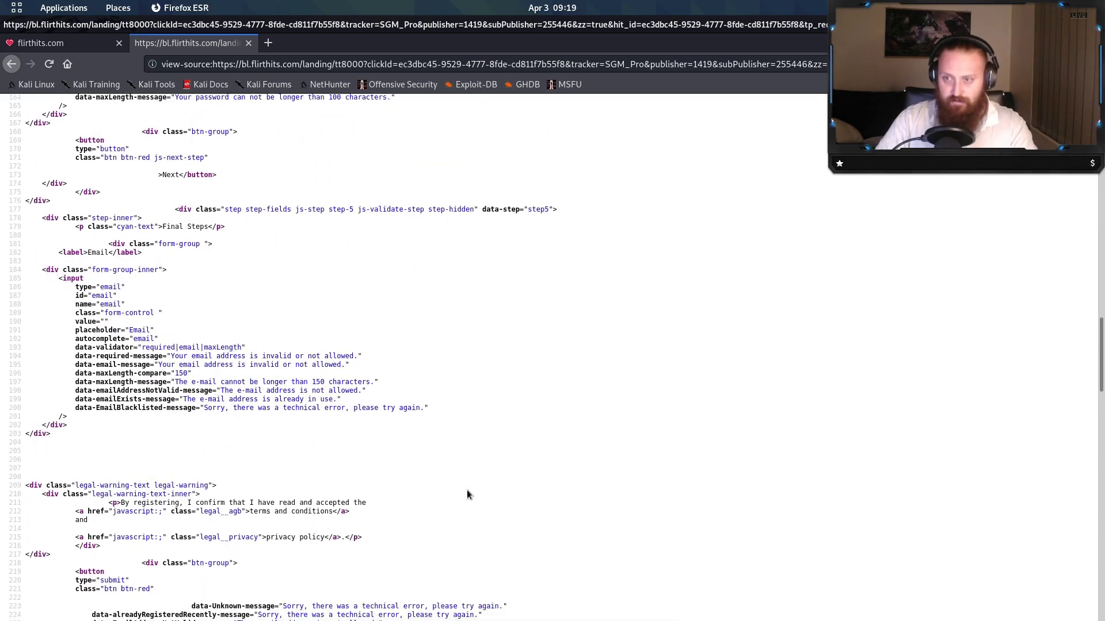
scroll(468, 494, down, 6)
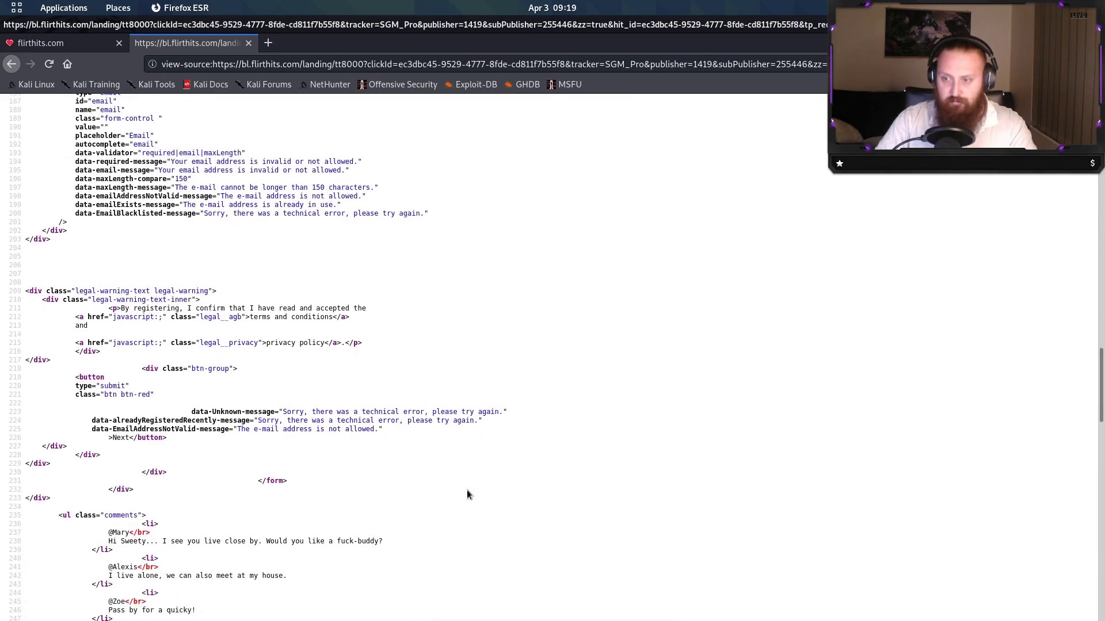
scroll(468, 494, down, 4)
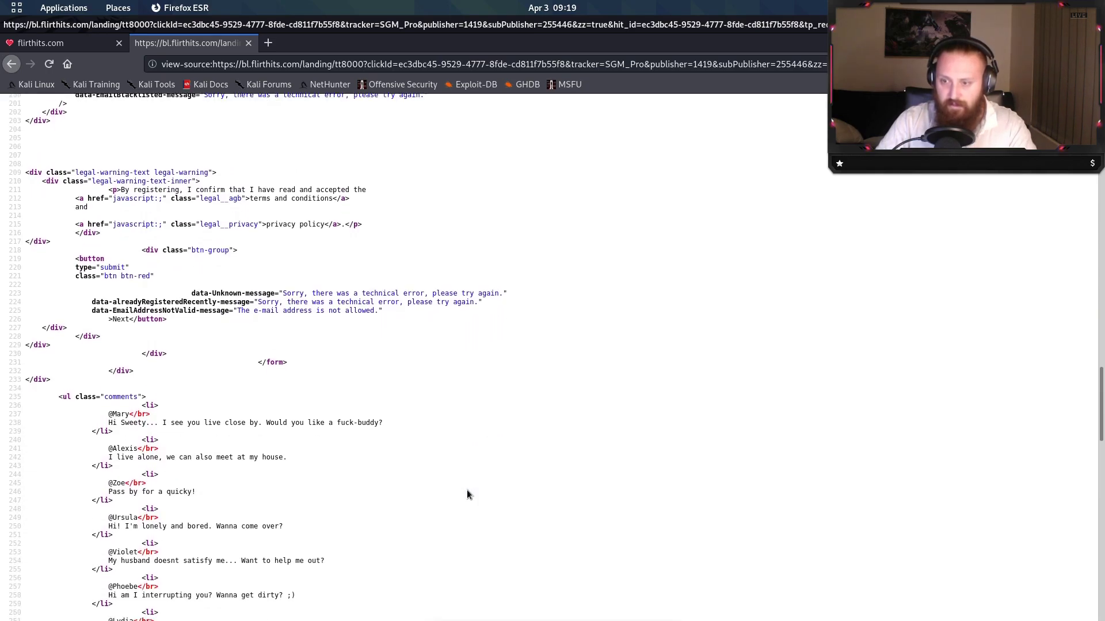
scroll(468, 495, down, 2)
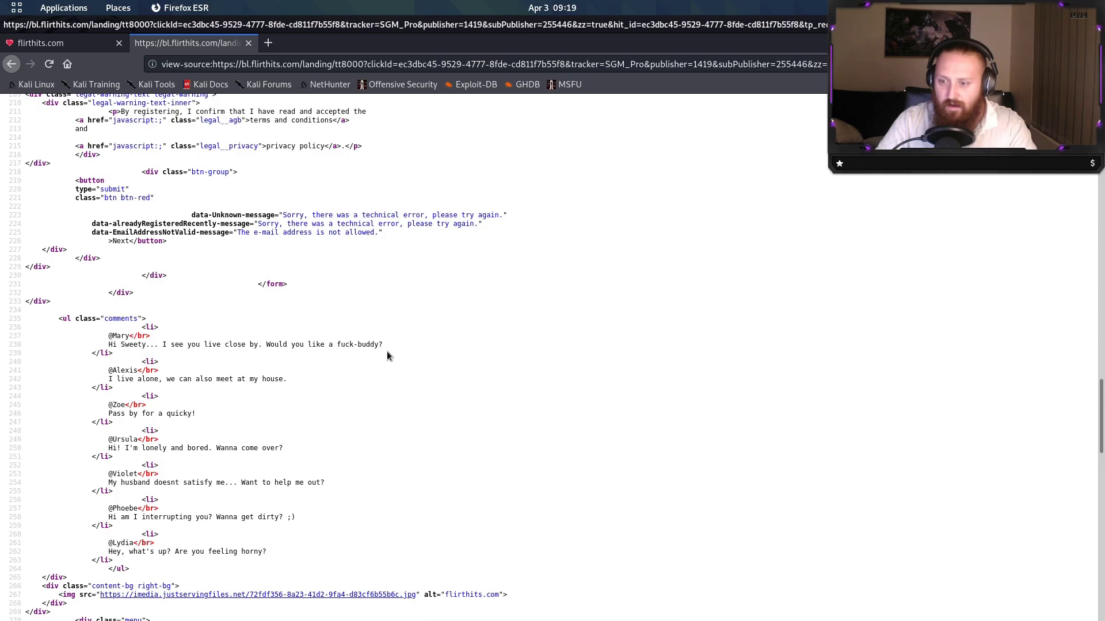
scroll(230, 443, down, 3)
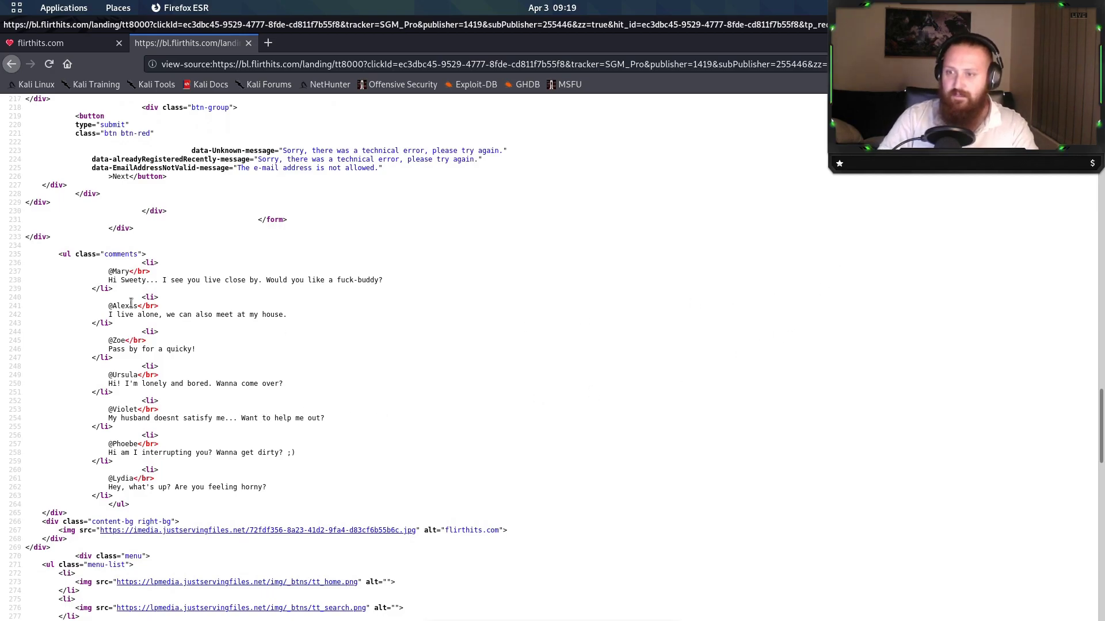
Zoom the page source in two steps from the ☰ menu
click(1095, 64)
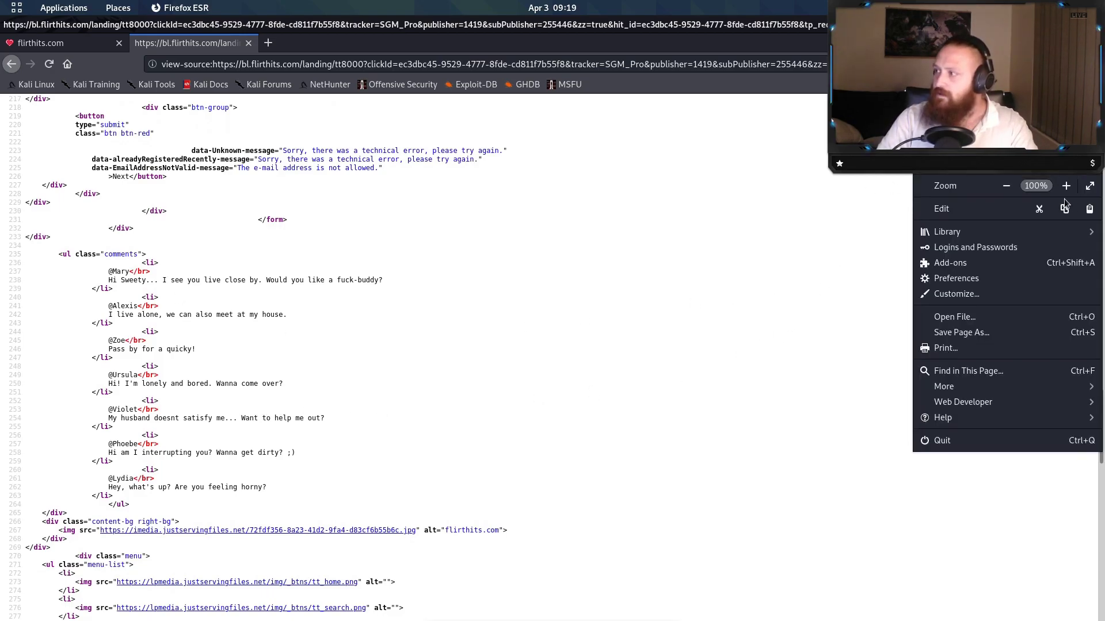
click(1066, 186)
click(1066, 186)
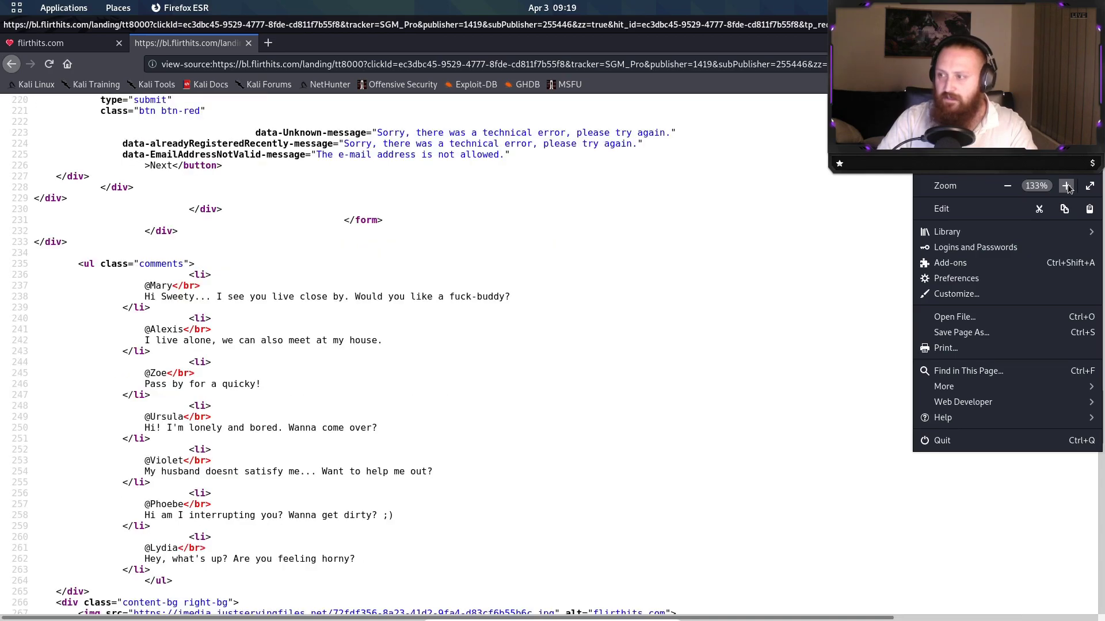
click(879, 312)
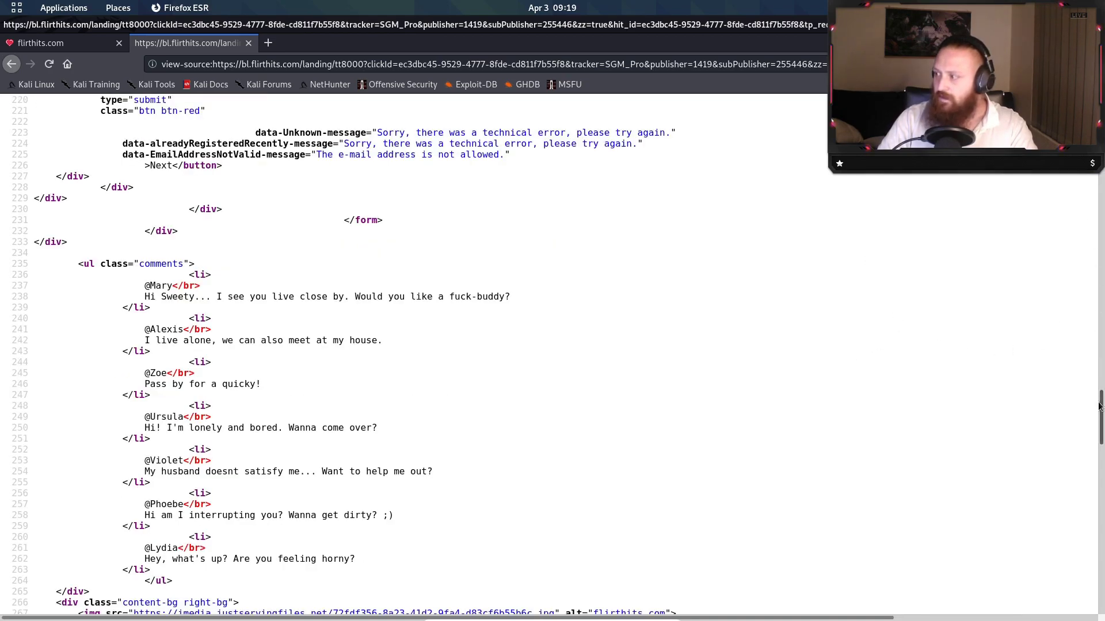
scroll(1100, 417, down, 3)
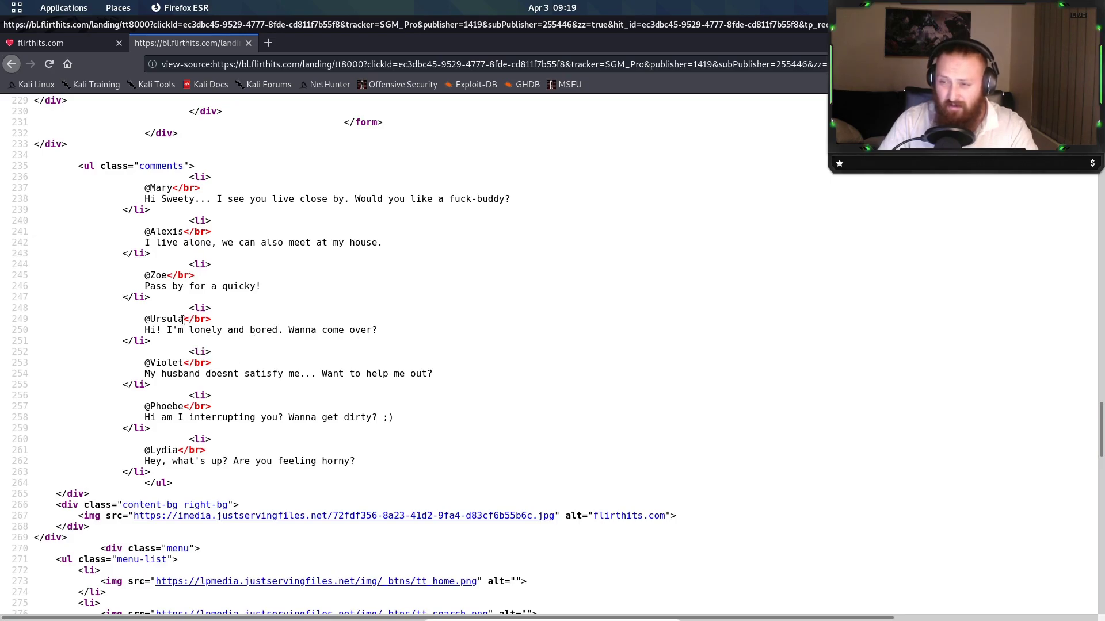
Highlight a fake commenter's name, then close the source tab
drag(184, 320, 154, 320)
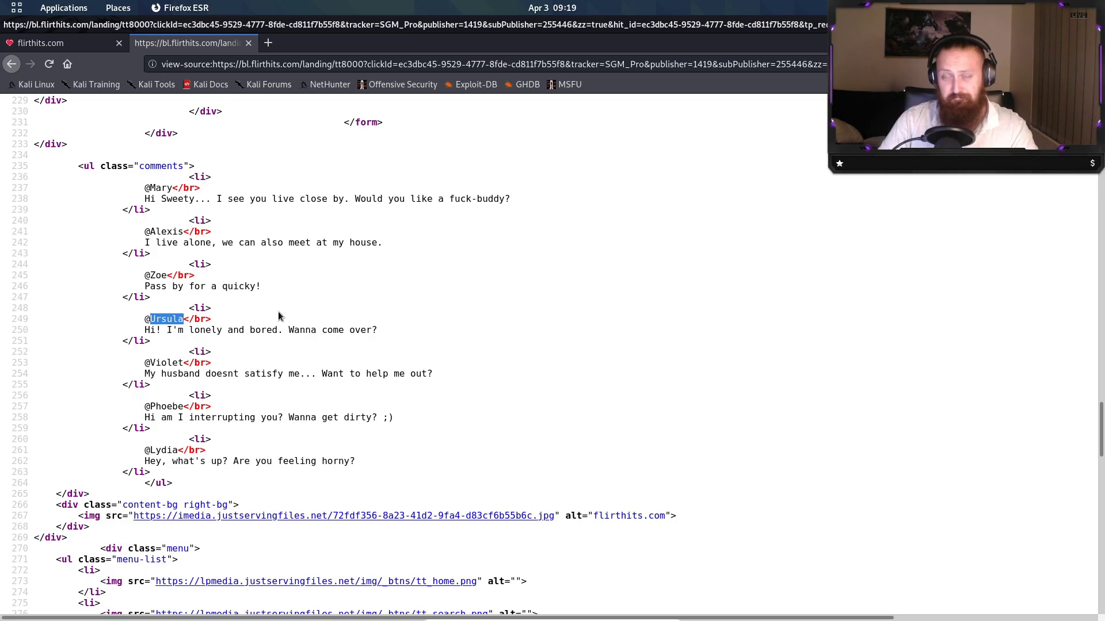
click(154, 362)
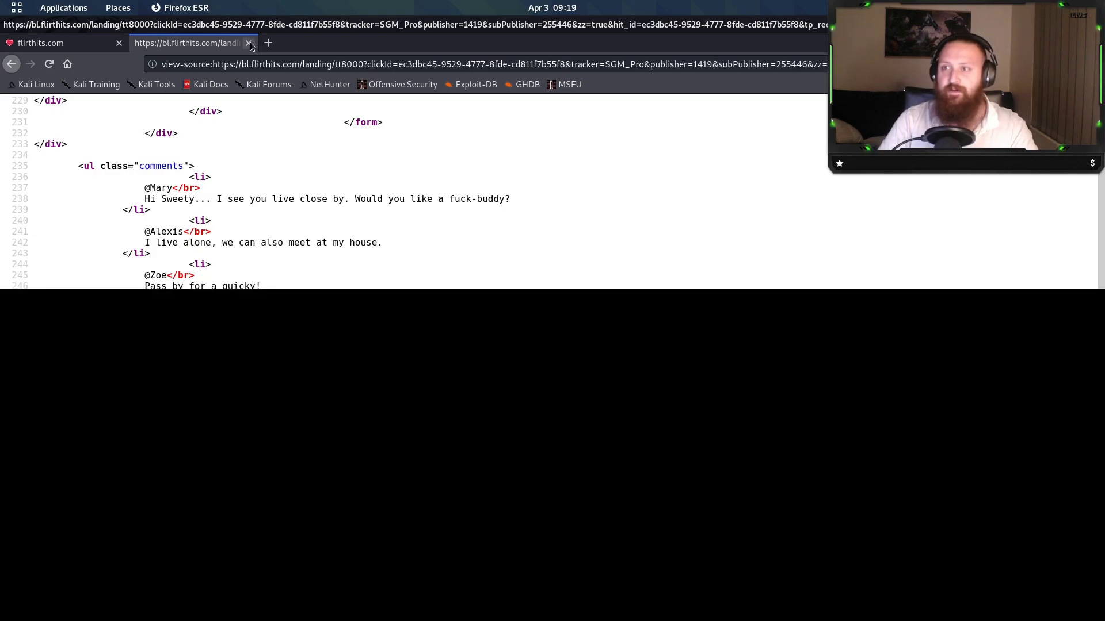
click(249, 43)
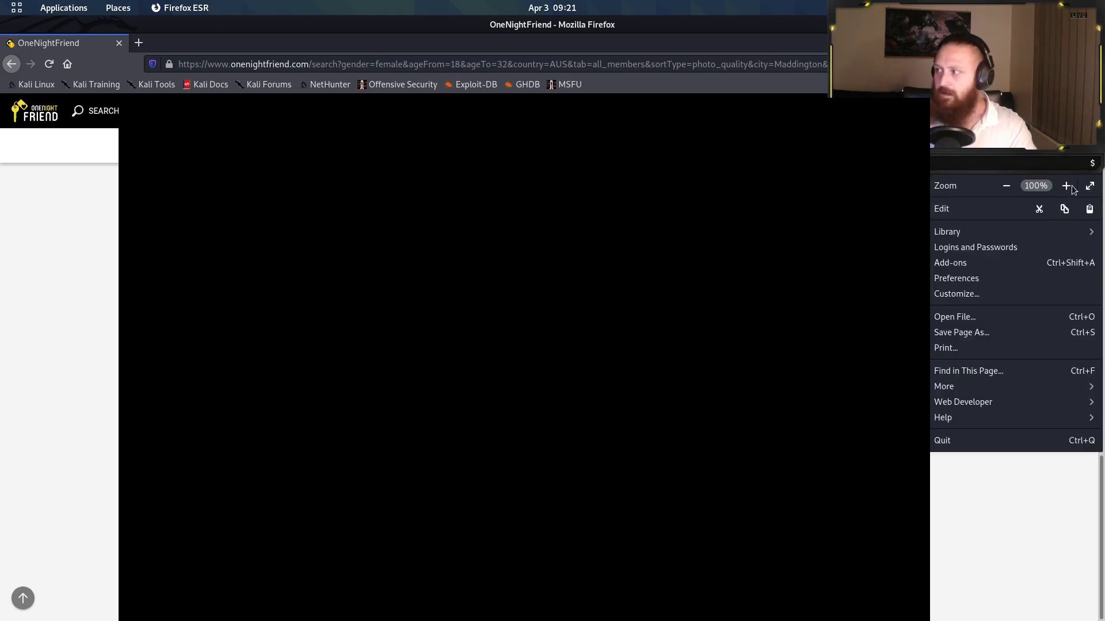
Zoom the OneNightFriend search page in three steps
click(1068, 186)
click(1067, 187)
click(1067, 186)
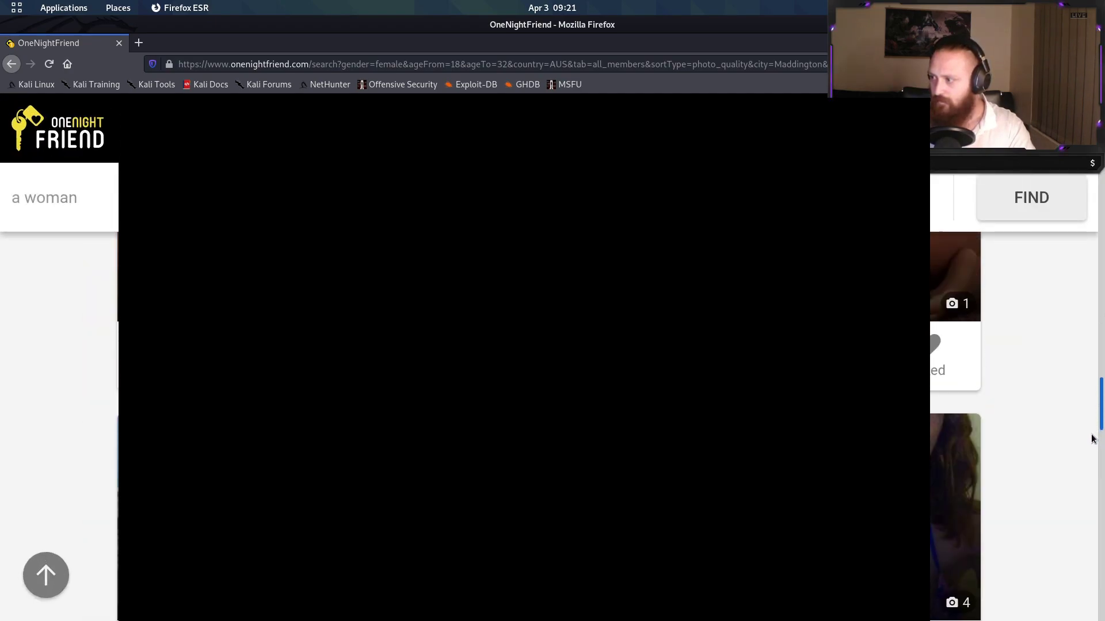
scroll(1092, 439, down, 10)
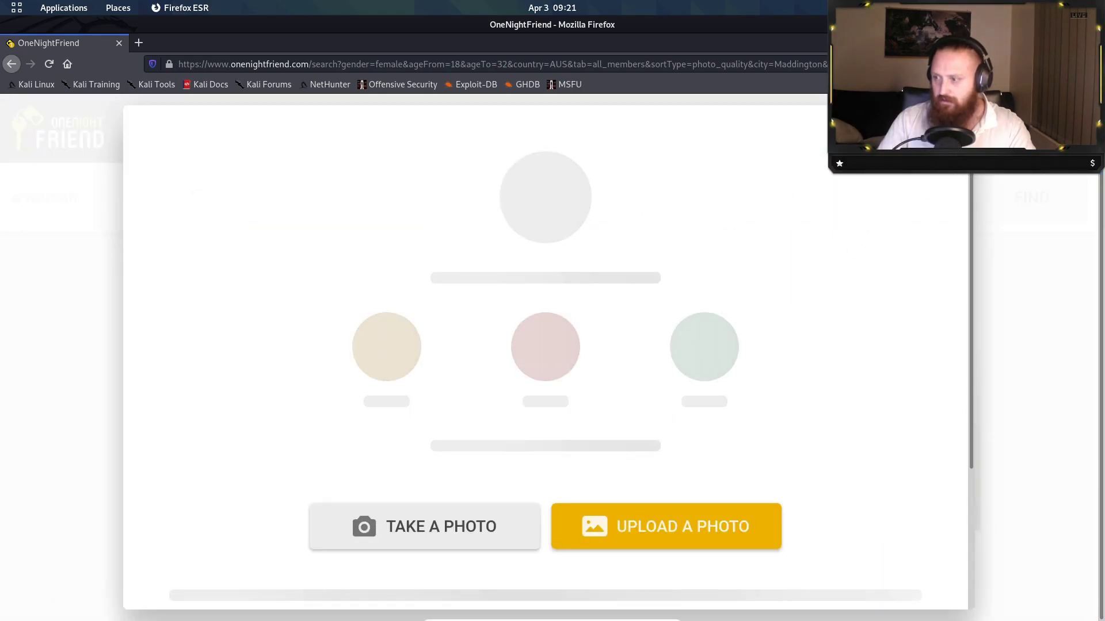
Dismiss the Upload a Photo prompt and highlight the footer's company name
click(1000, 325)
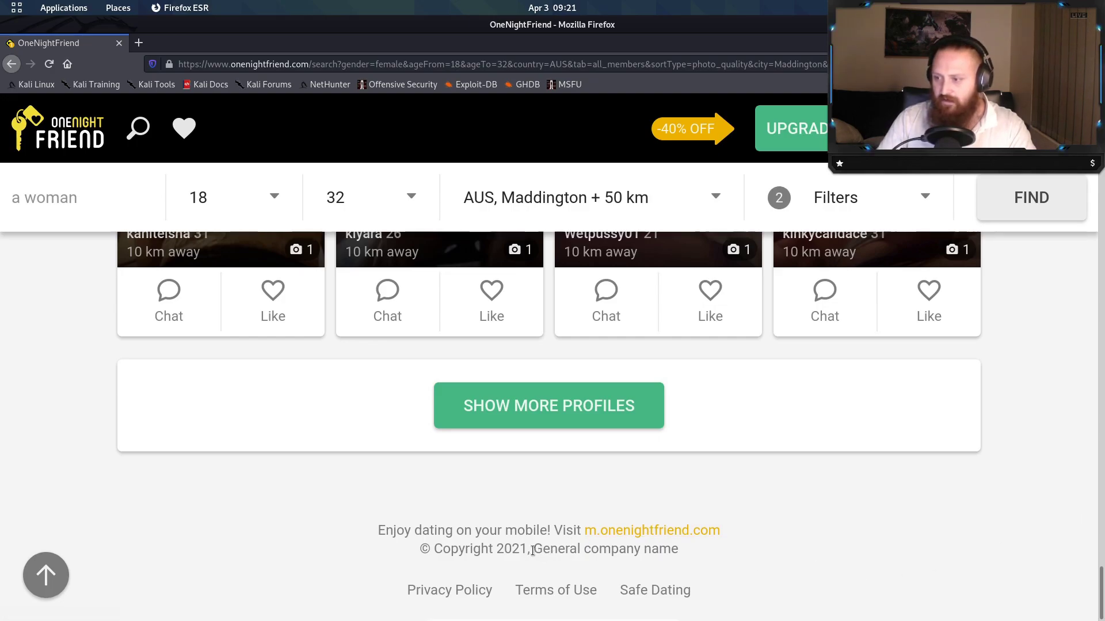
drag(534, 550, 678, 549)
click(703, 562)
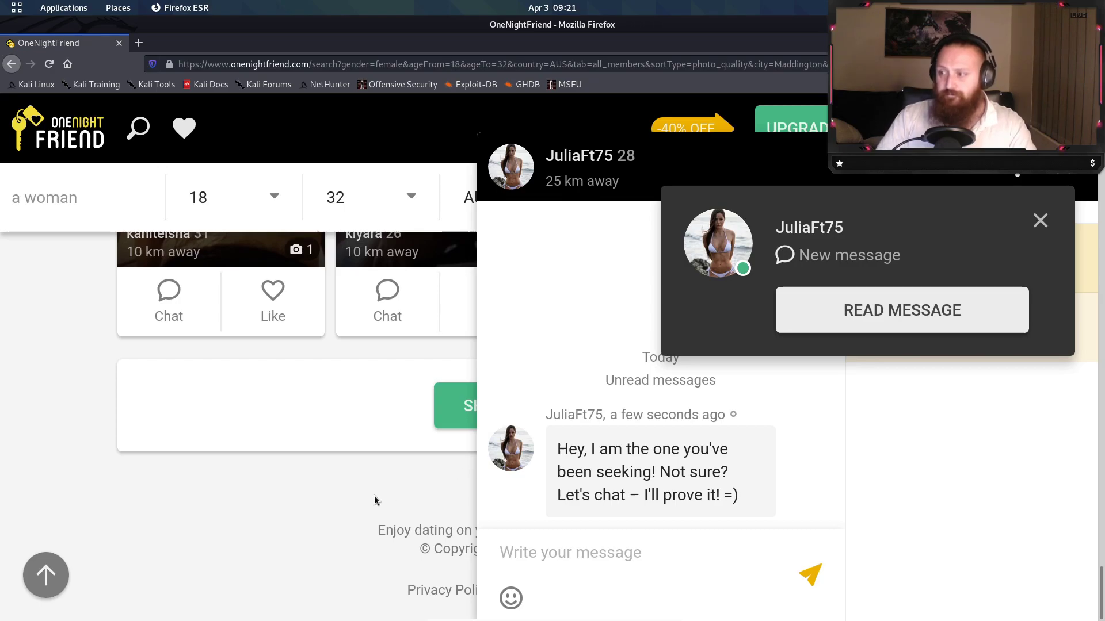
Close the new-message alert and the chat panel
click(1040, 220)
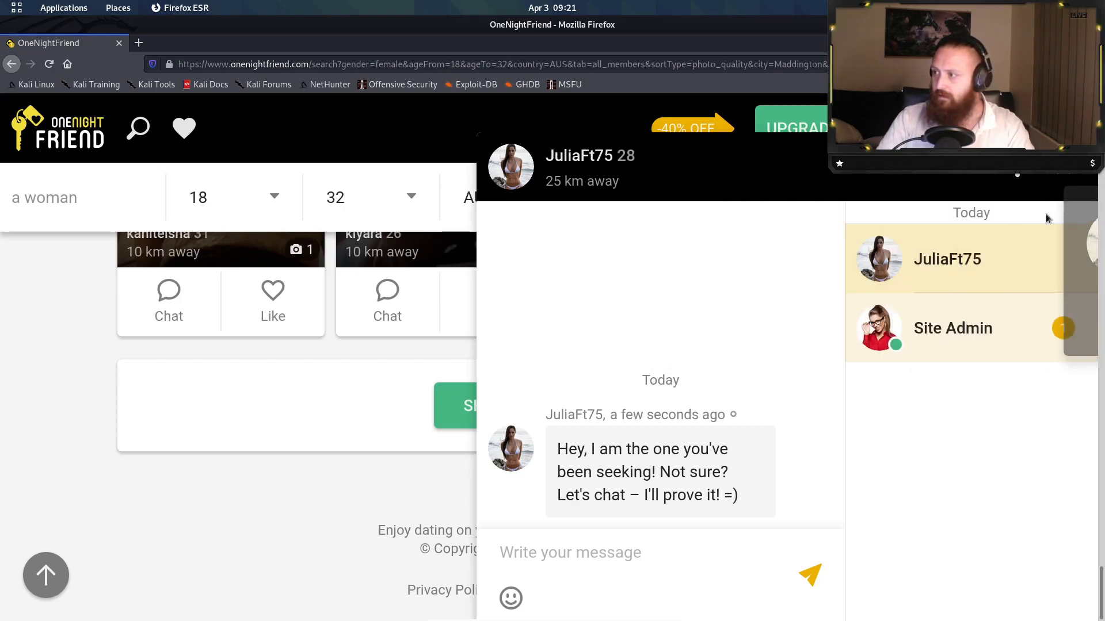
click(1064, 176)
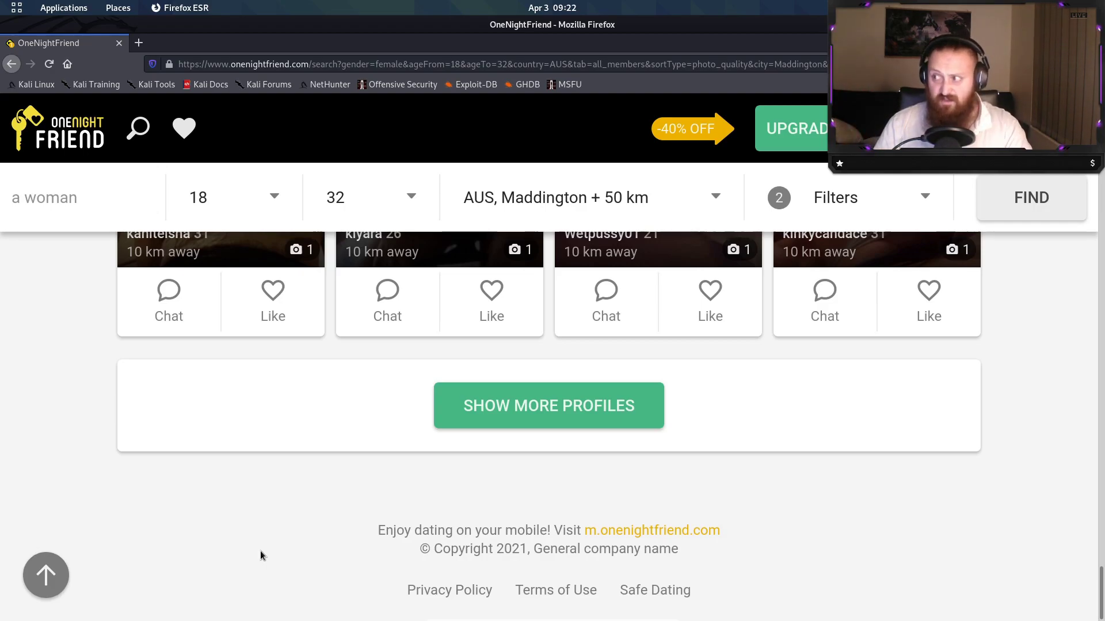
Look over the 31-year-old Canning woman's profile and dismiss the Site Admin add-photo notice
scroll(973, 475, up, 1)
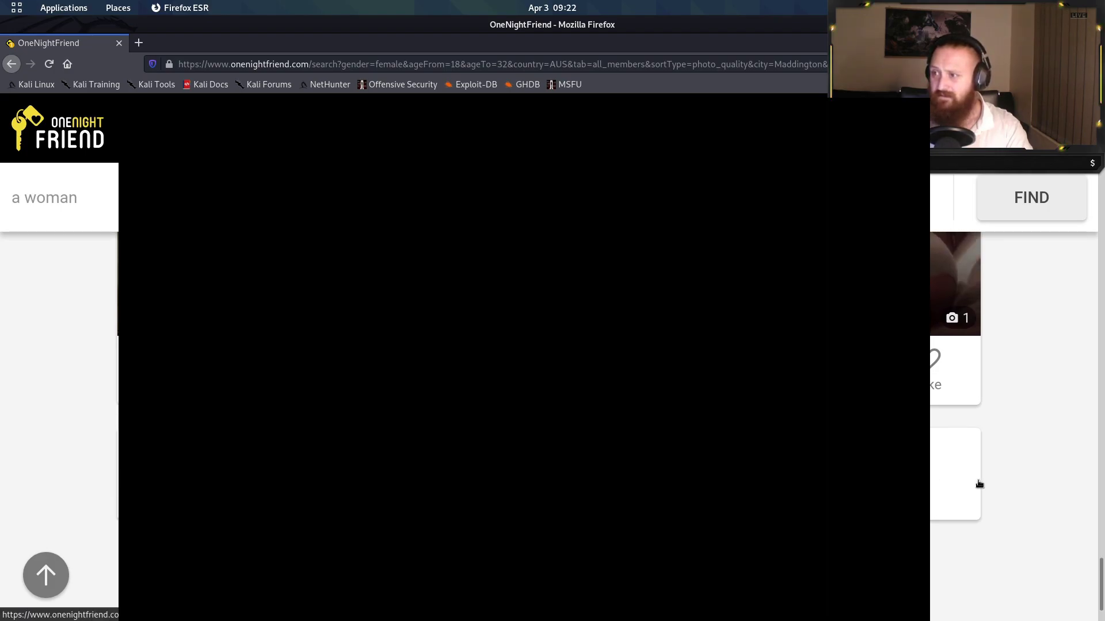
scroll(1017, 481, down, 2)
scroll(1017, 481, up, 3)
scroll(1018, 481, down, 6)
scroll(1017, 481, up, 4)
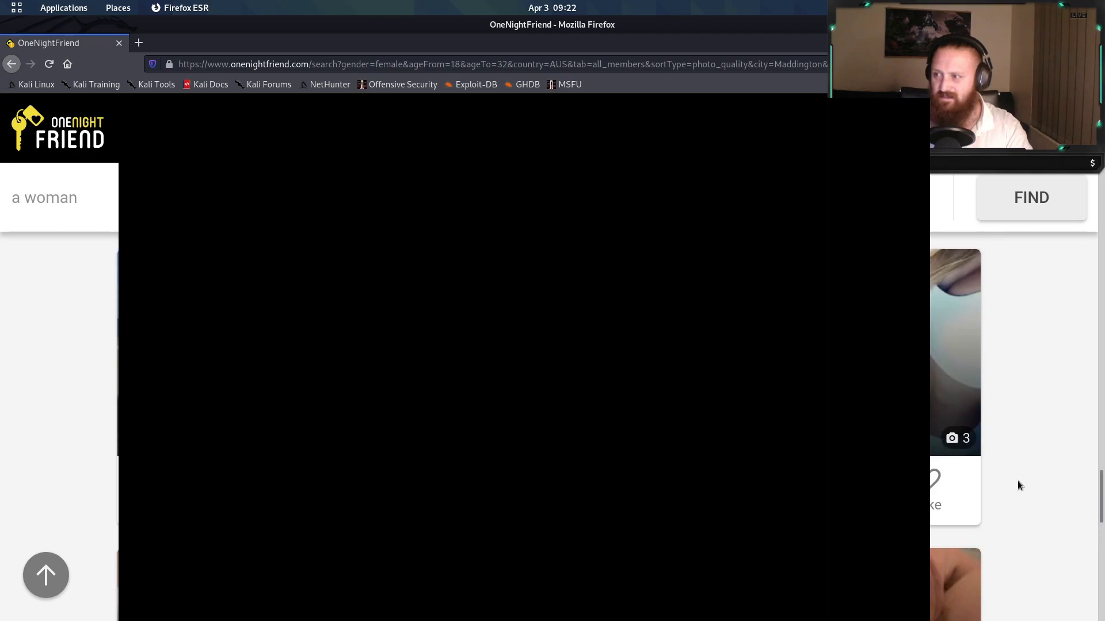
scroll(1017, 481, up, 6)
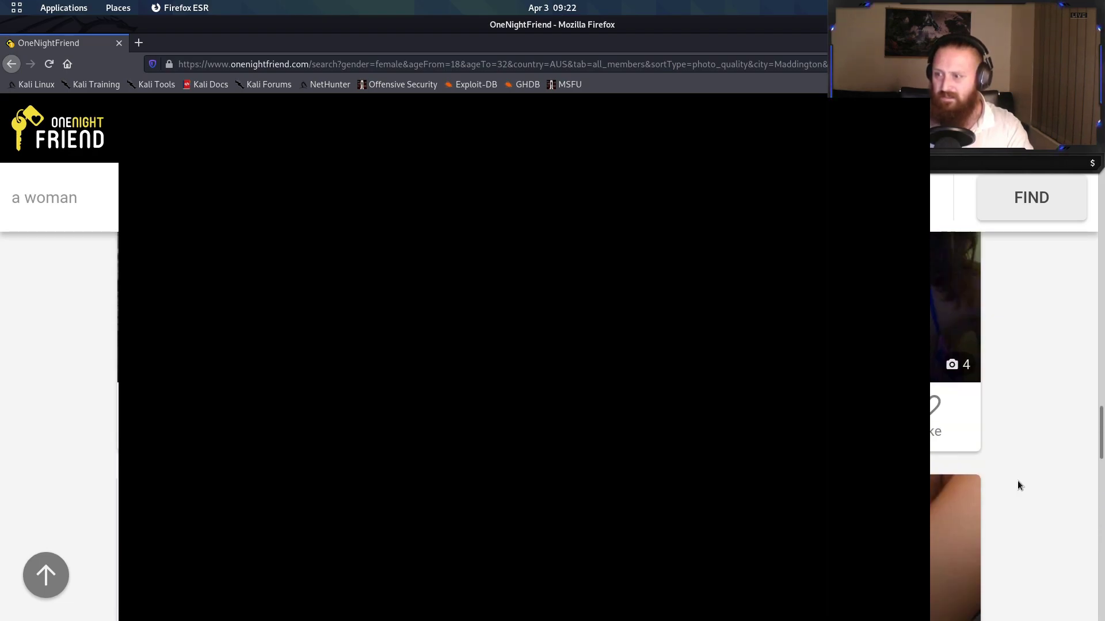
scroll(1017, 481, down, 3)
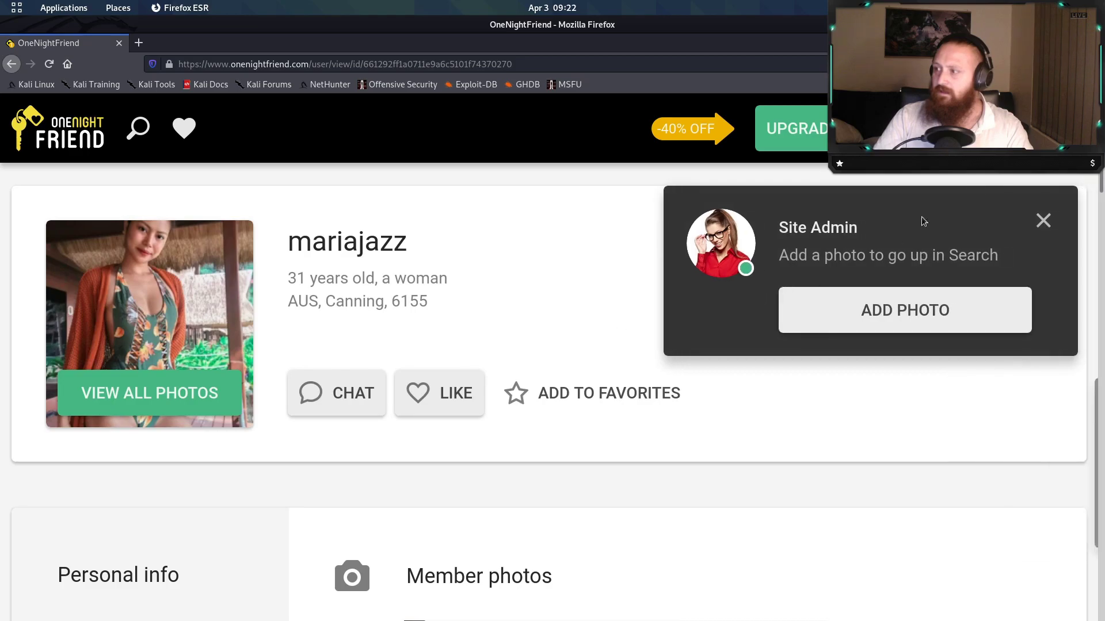
click(1042, 220)
Reset page zoom to 100% and bring up the profile photo's context menu
click(1091, 64)
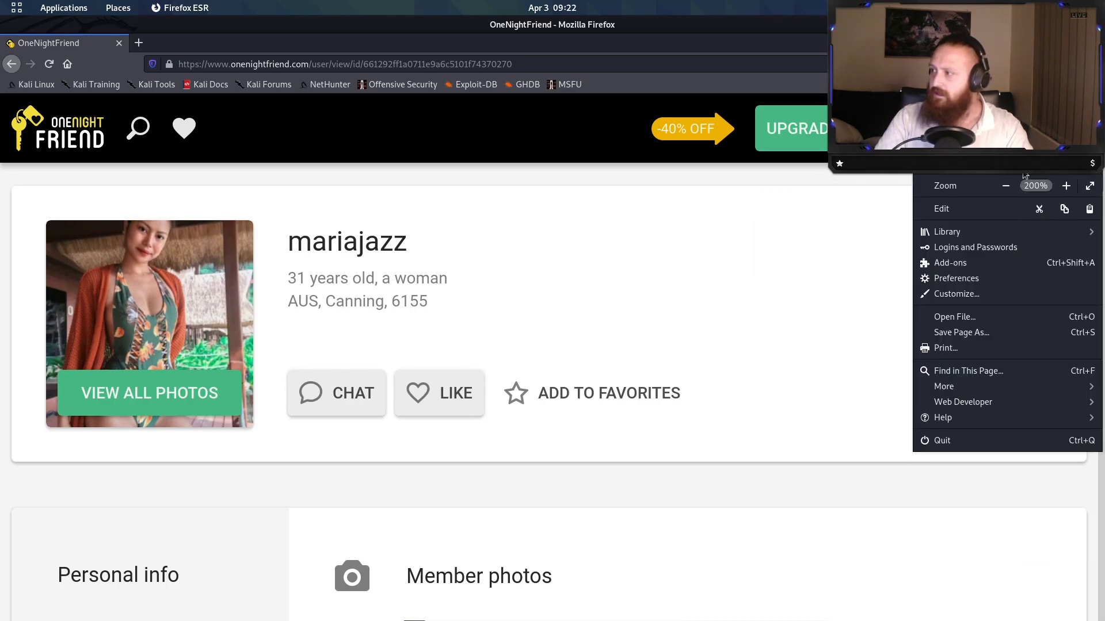
click(1007, 186)
click(1006, 186)
click(1006, 186)
click(1006, 186)
click(1006, 186)
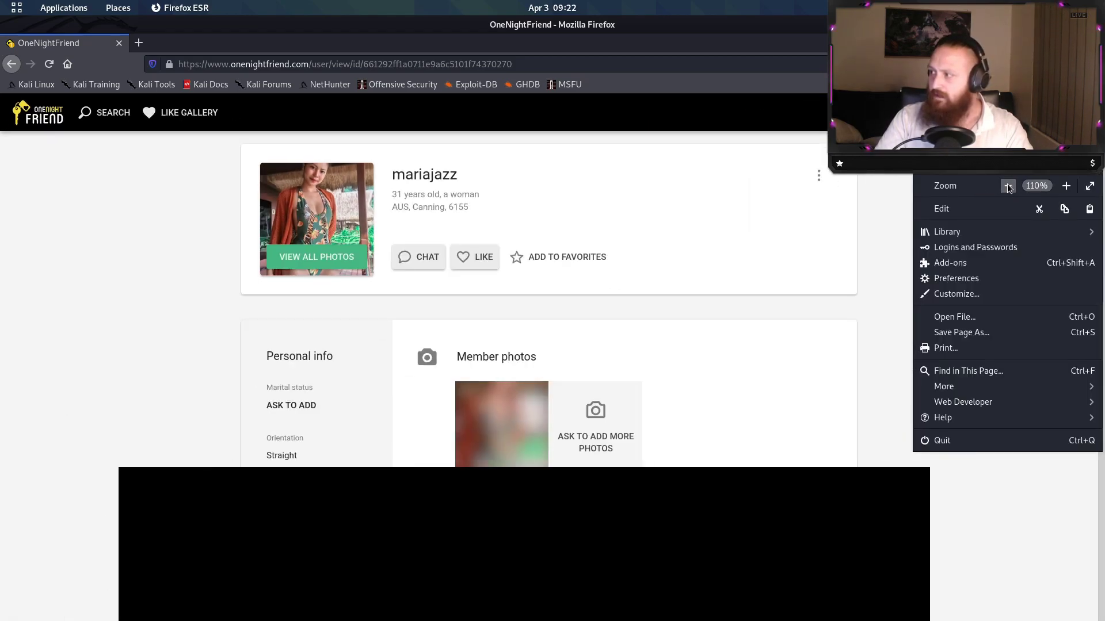
click(1007, 186)
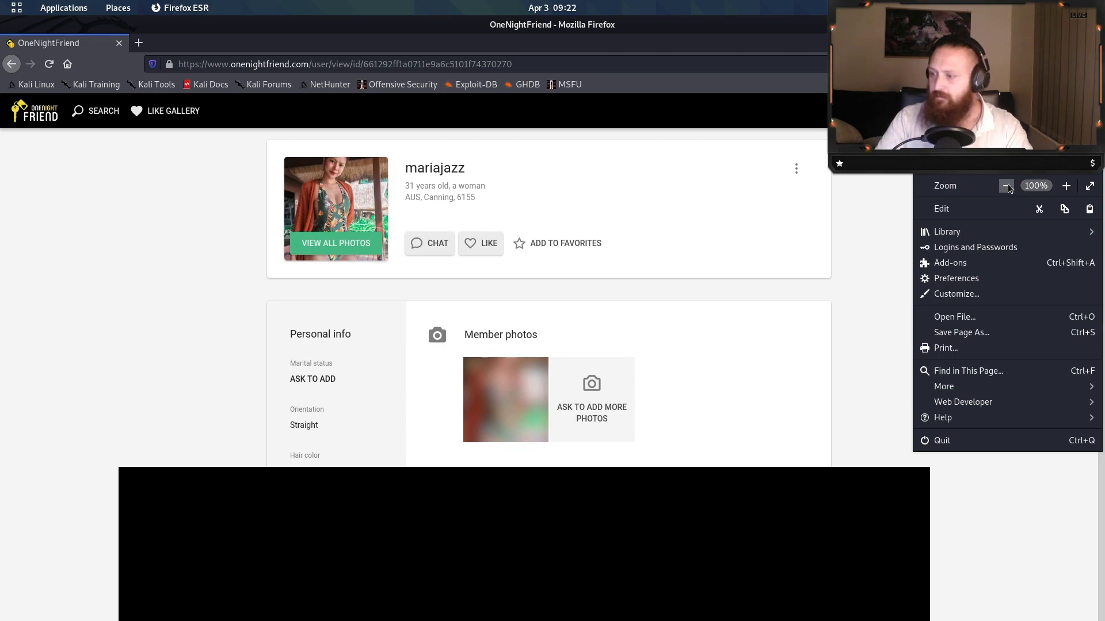
right_click(321, 191)
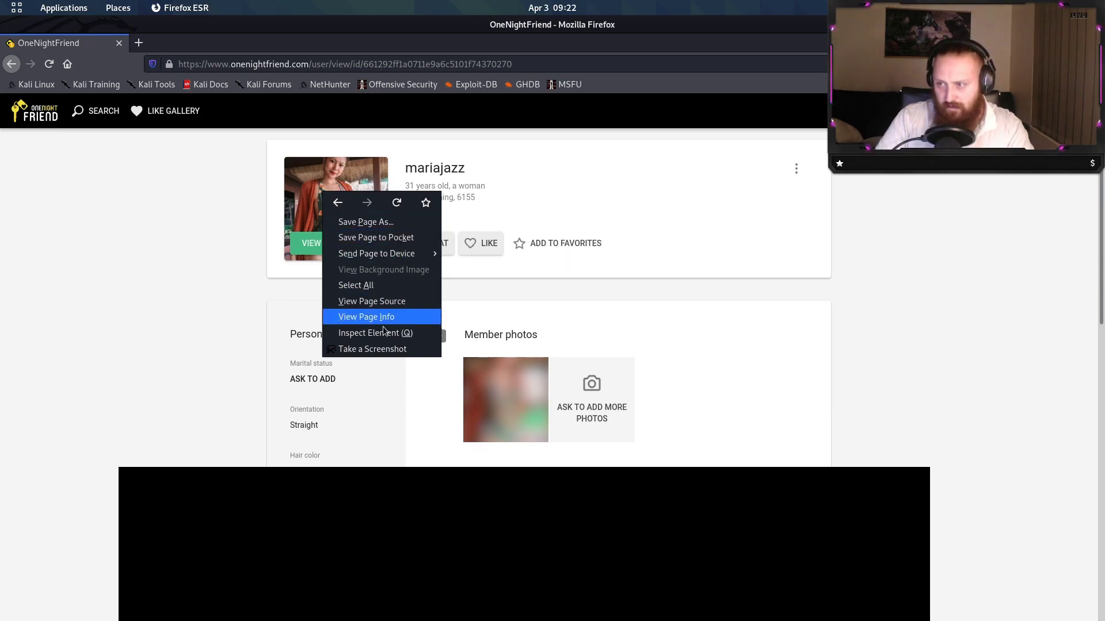
right_click(311, 188)
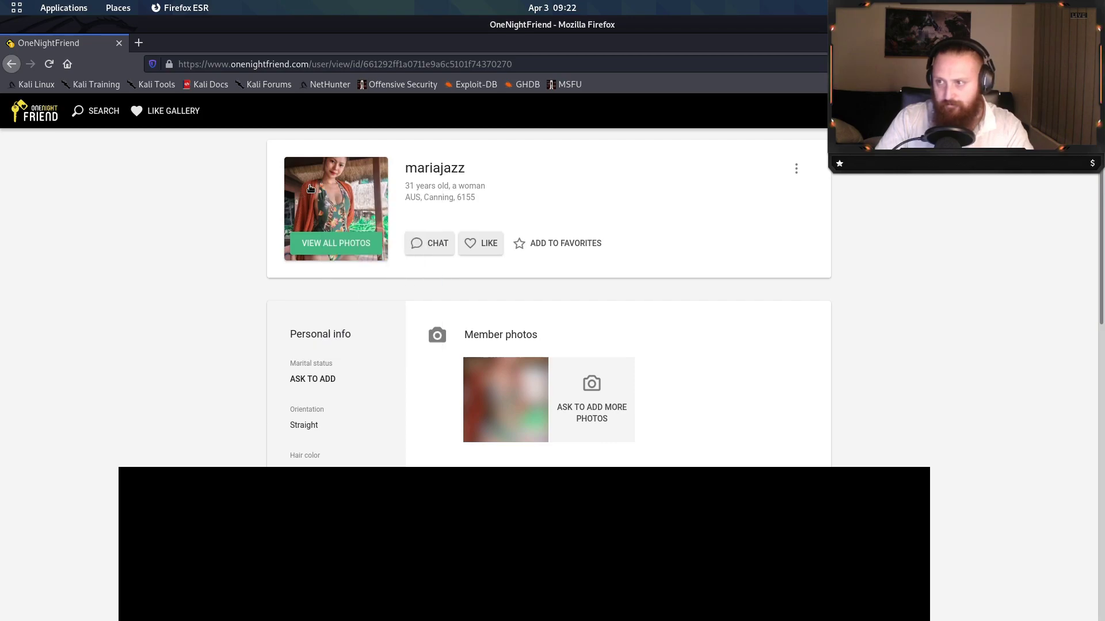
right_click(312, 188)
click(372, 343)
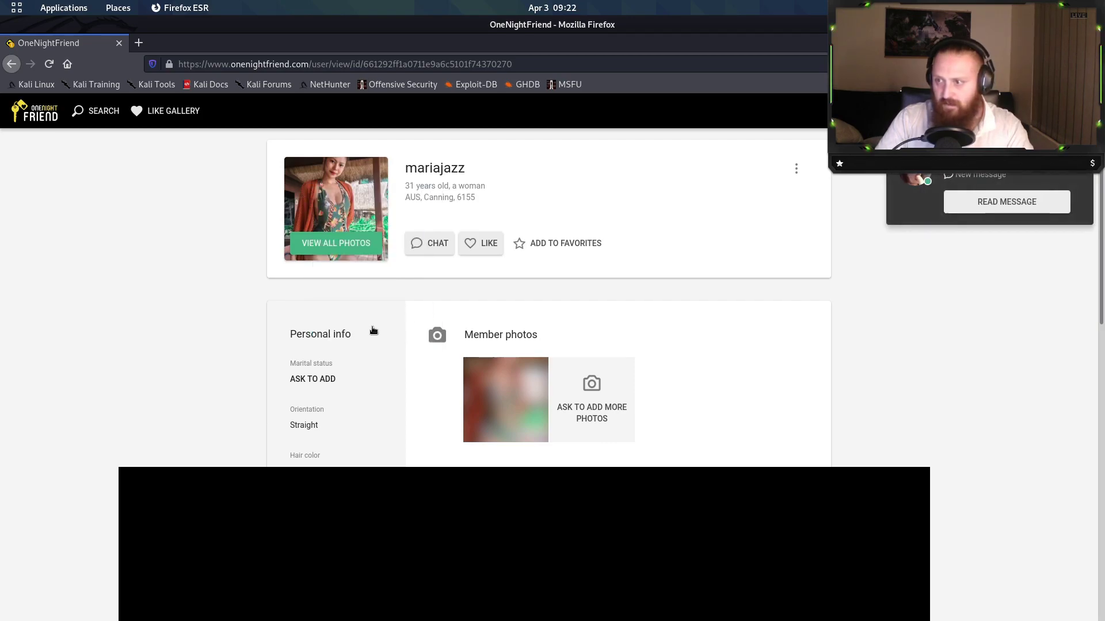
Inspect the profile photo's img element to reveal its full /photo/show/id/….jpg source
key(ctrl+shift+i)
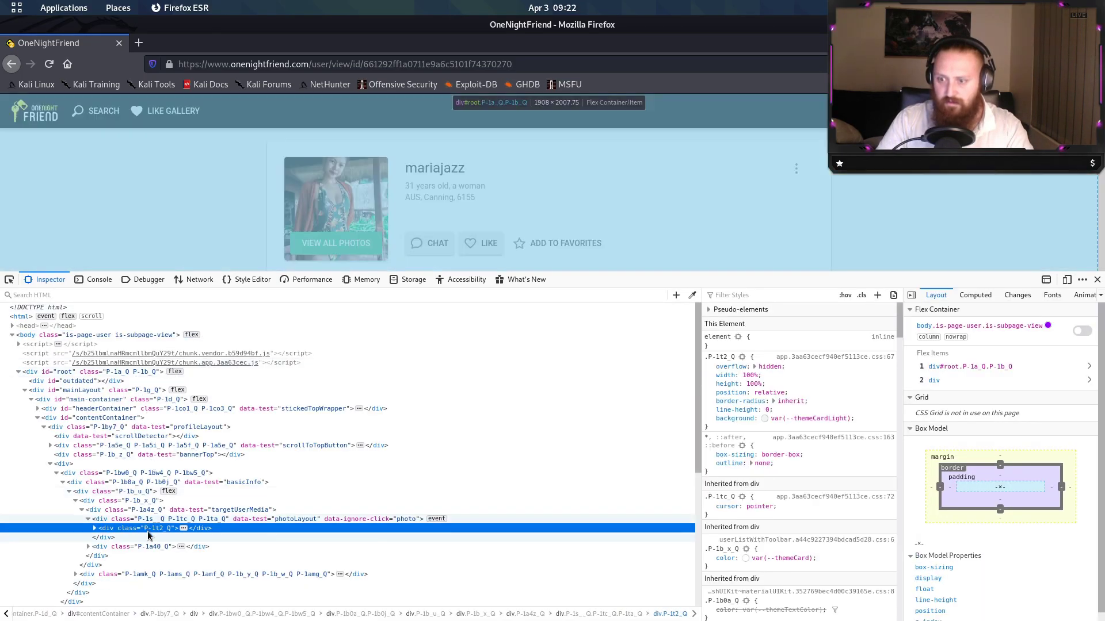
click(96, 529)
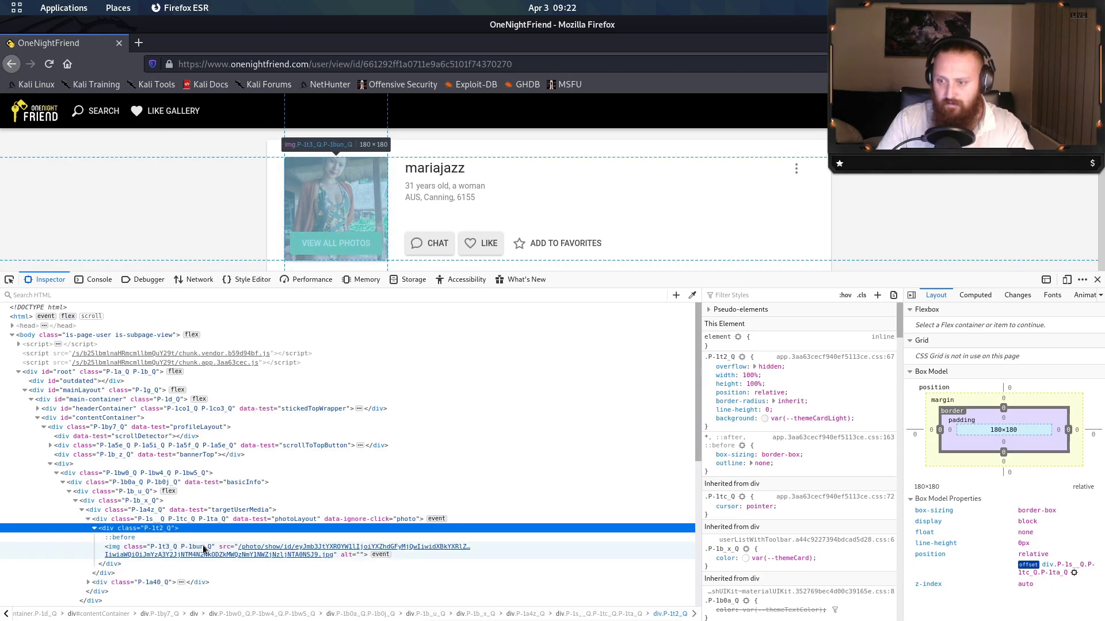
scroll(230, 520, down, 1)
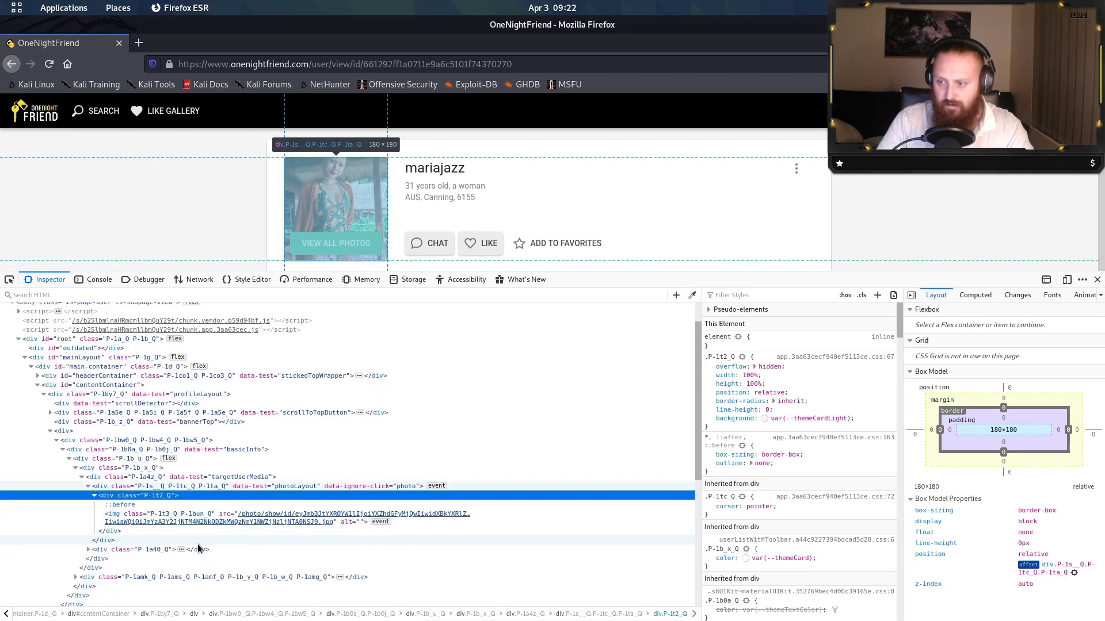
click(231, 520)
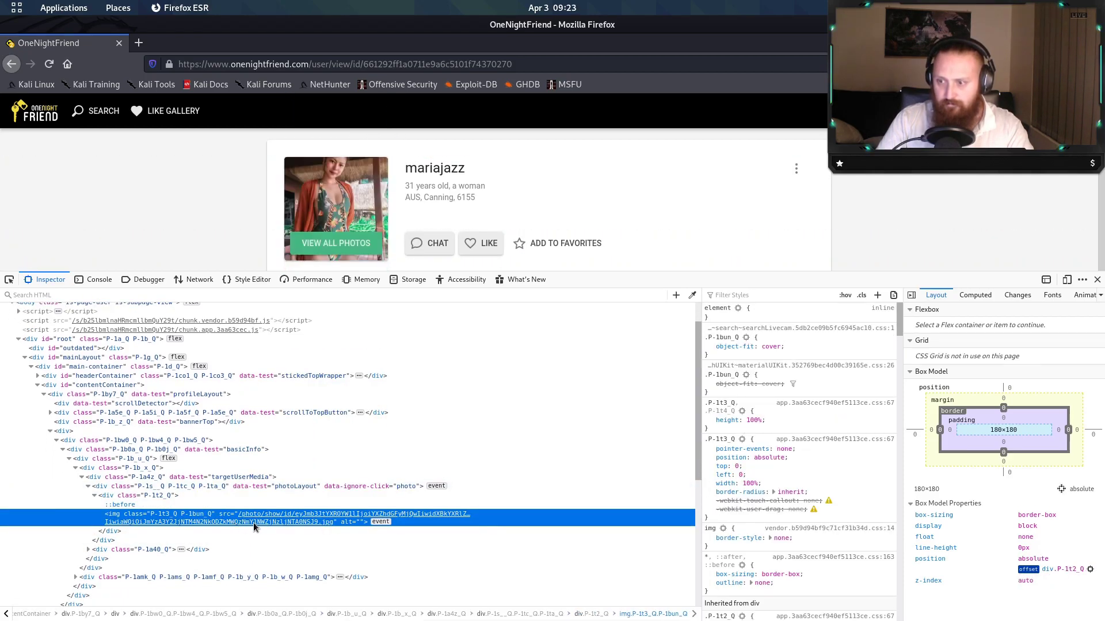
double_click(254, 523)
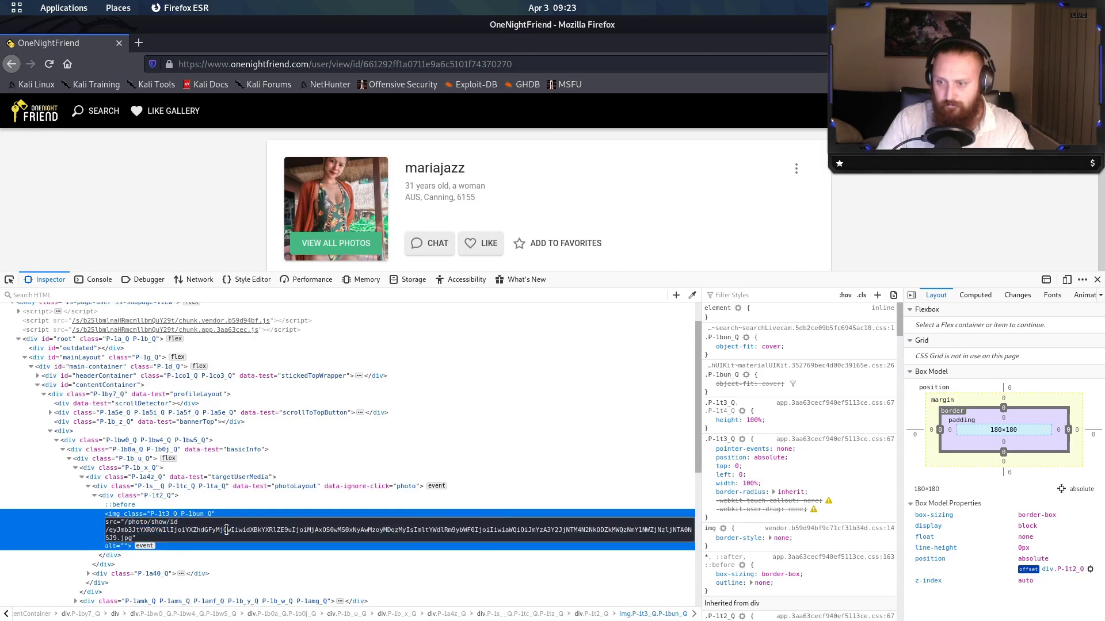
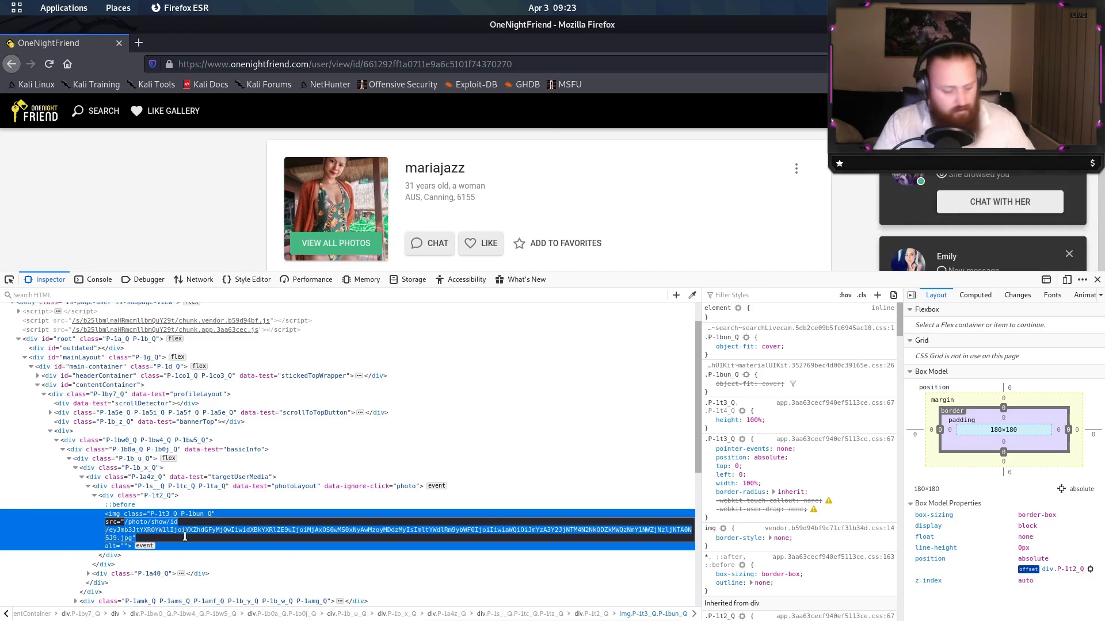
click(546, 67)
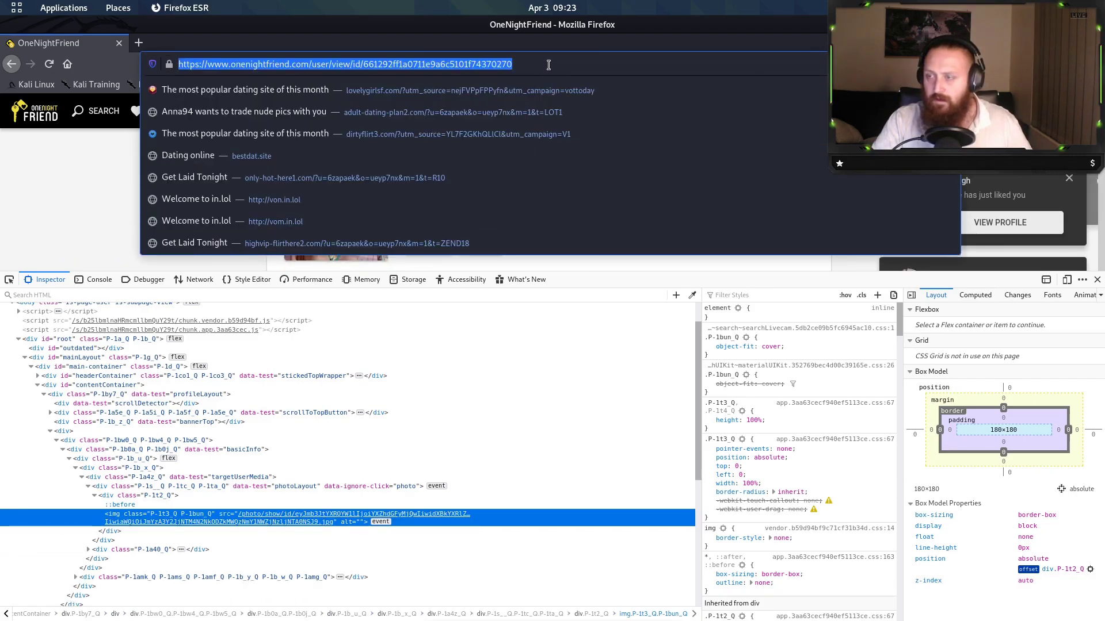
click(549, 64)
key(BackSpace)
key(BackSpace)
key(BackSpace)
key(BackSpace)
key(BackSpace)
key(BackSpace)
key(BackSpace)
key(BackSpace)
key(BackSpace)
key(BackSpace)
key(BackSpace)
key(BackSpace)
key(BackSpace)
key(BackSpace)
key(BackSpace)
key(BackSpace)
key(BackSpace)
key(BackSpace)
key(BackSpace)
key(BackSpace)
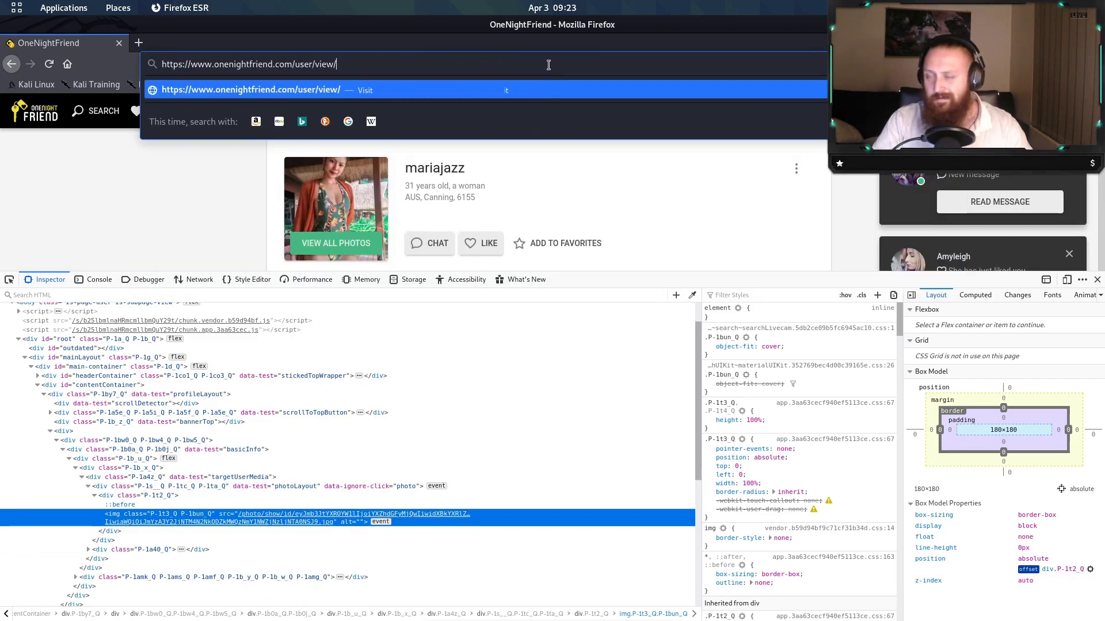
key(BackSpace)
key(BackSpace)
key(BackSpace)
key(BackSpace)
key(BackSpace)
key(BackSpace)
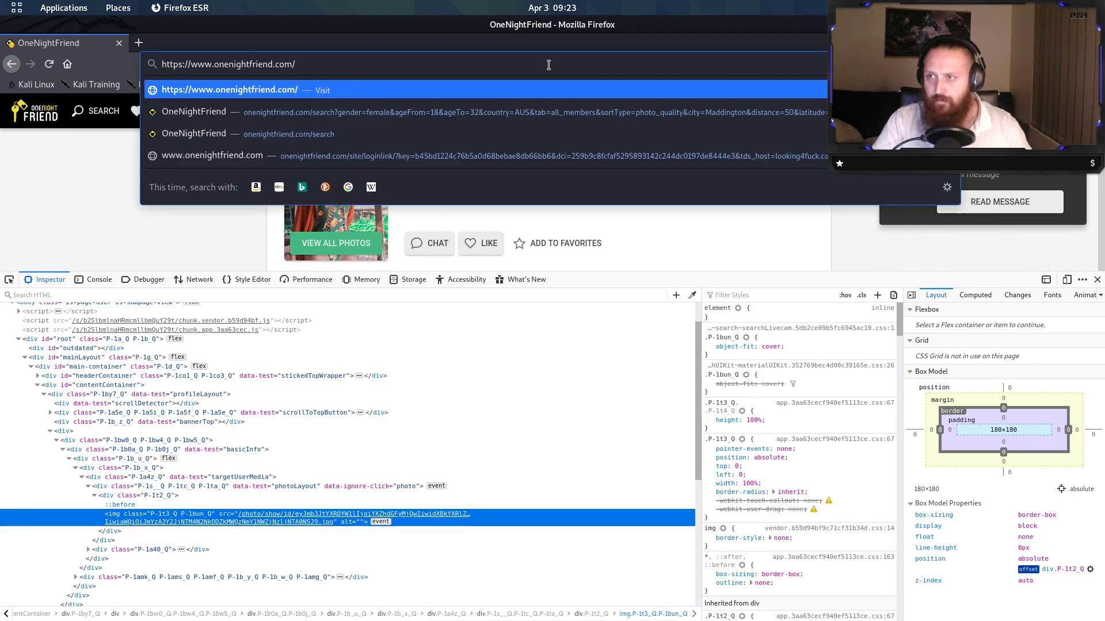
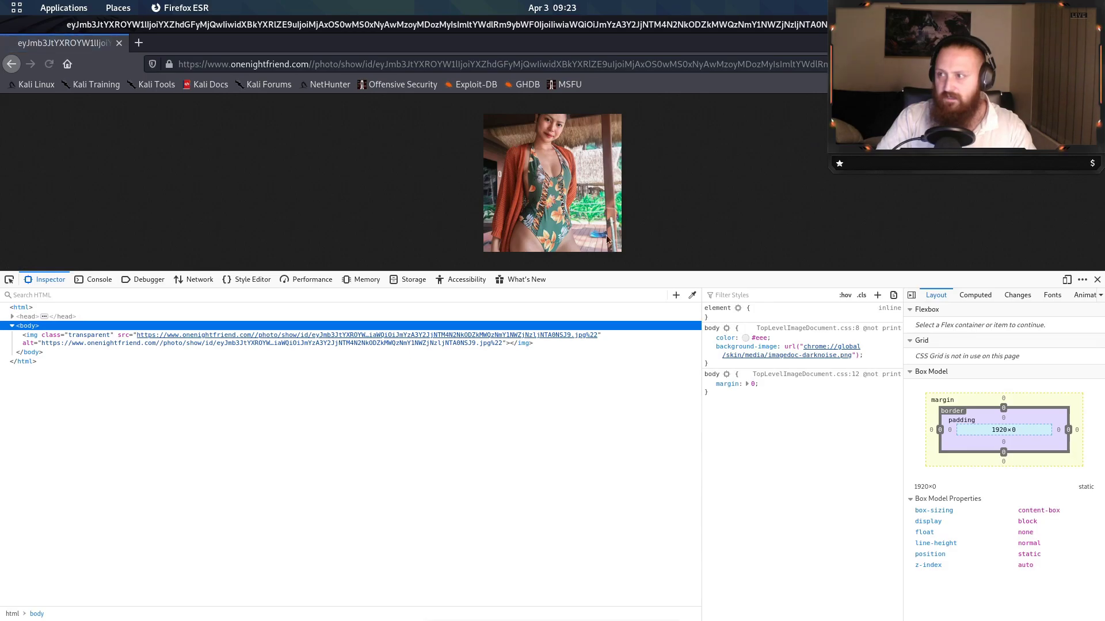
Show the photo's Save Image As context menu, dismiss it unsaved, and close the developer tools
right_click(563, 167)
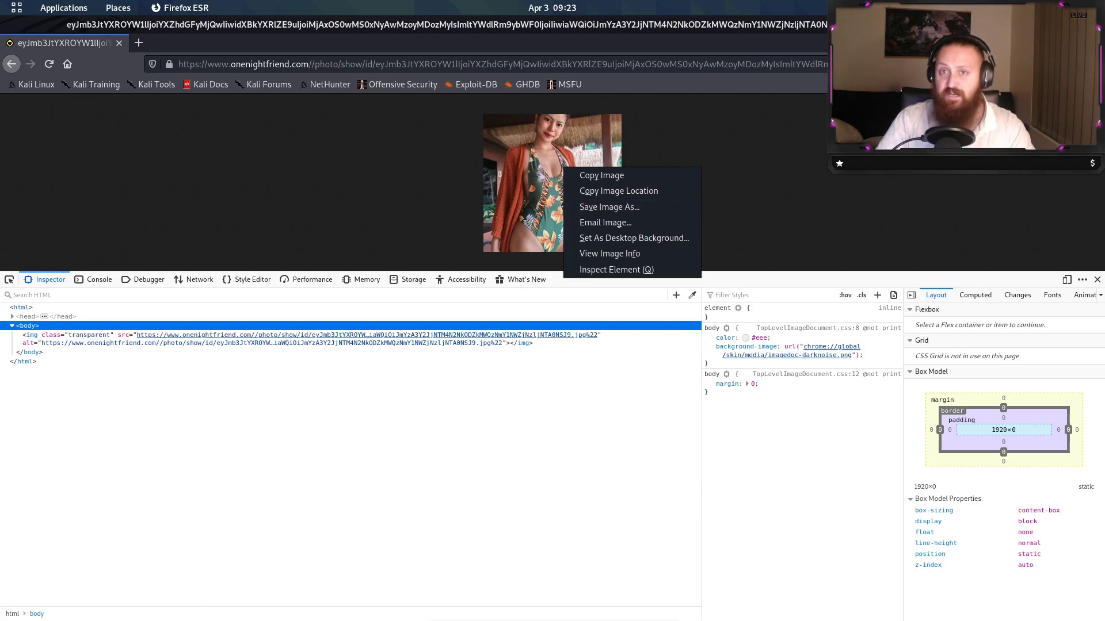
click(824, 161)
click(1097, 279)
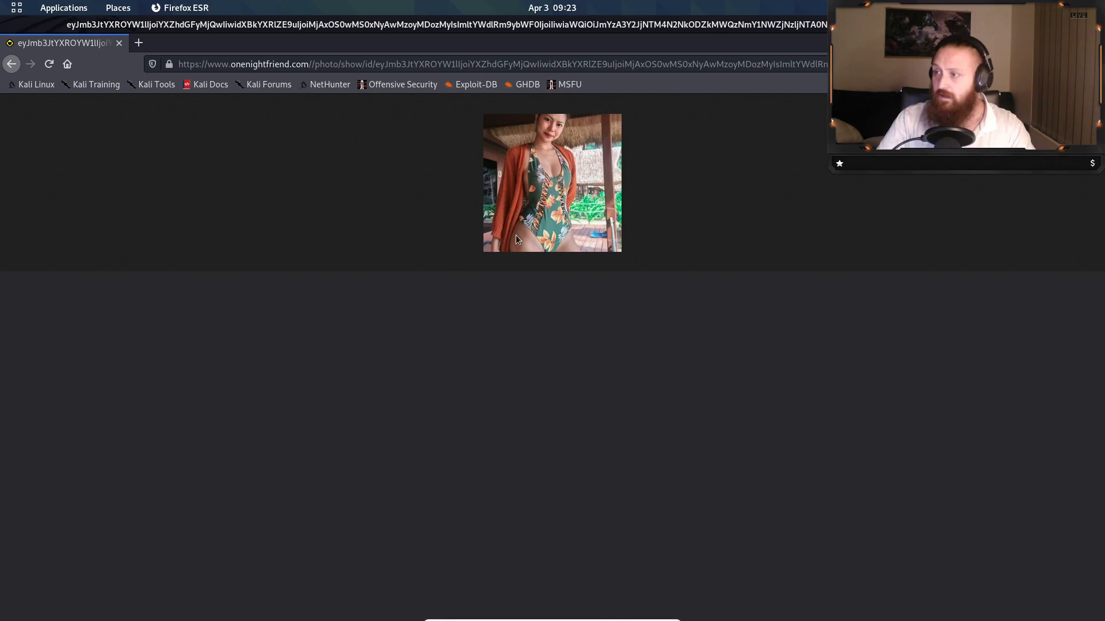